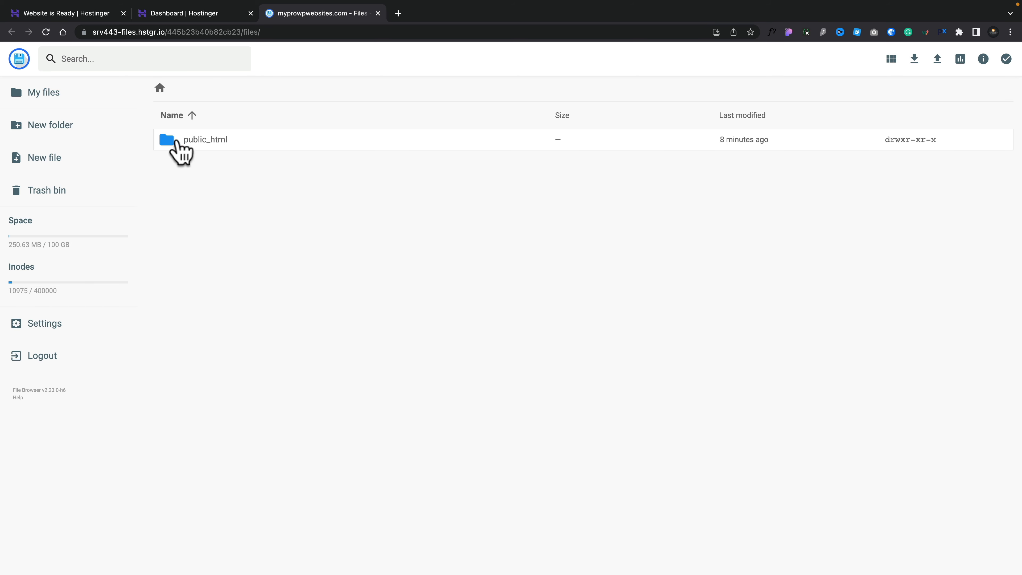
# Step: Open the site's public_html folder in the file manager and view the MySQL database management page for myprowpwebsites.com
pyautogui.click(167, 140)
pyautogui.click(168, 140)
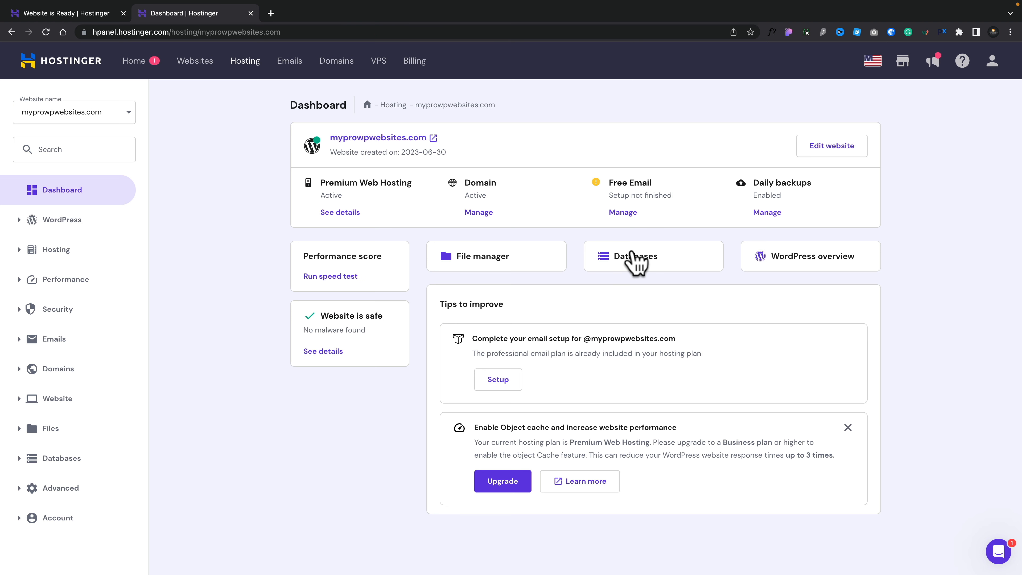
pyautogui.click(630, 258)
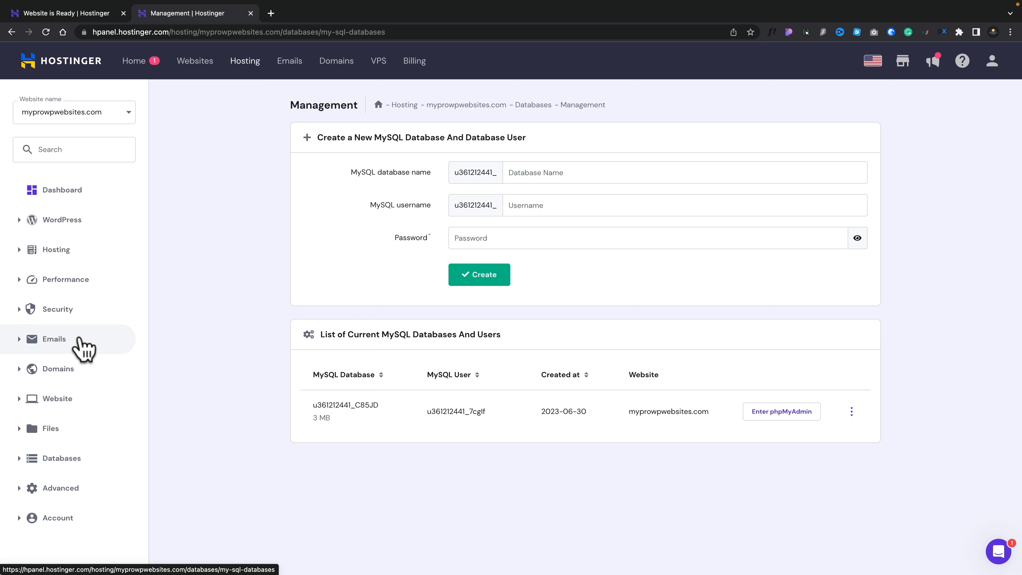
# Step: Open the WordPress overview for myprowpwebsites.com and review its core, speed and security, site install and version settings
pyautogui.click(67, 222)
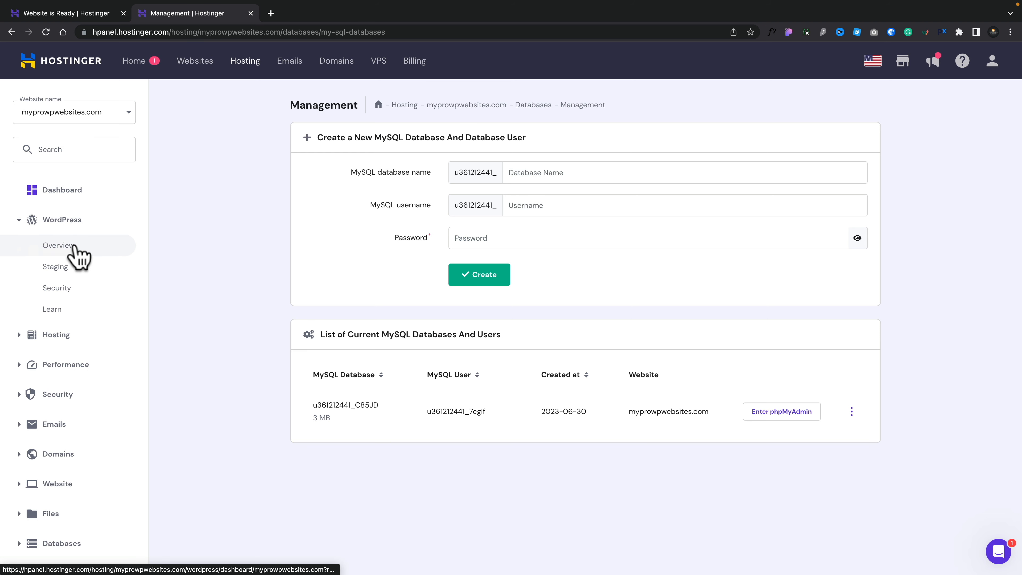
pyautogui.click(74, 246)
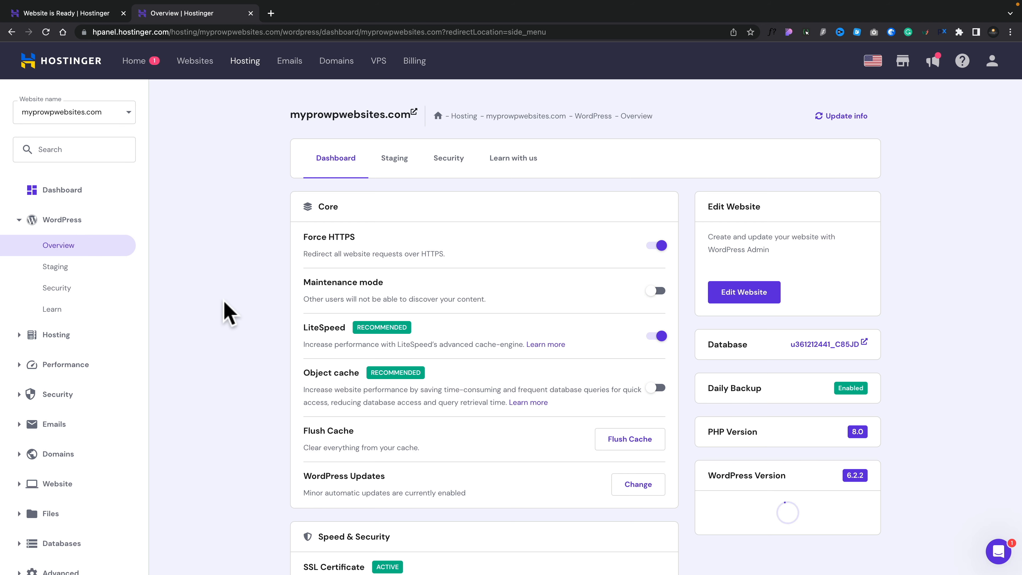
pyautogui.scroll(-1, 419, 250)
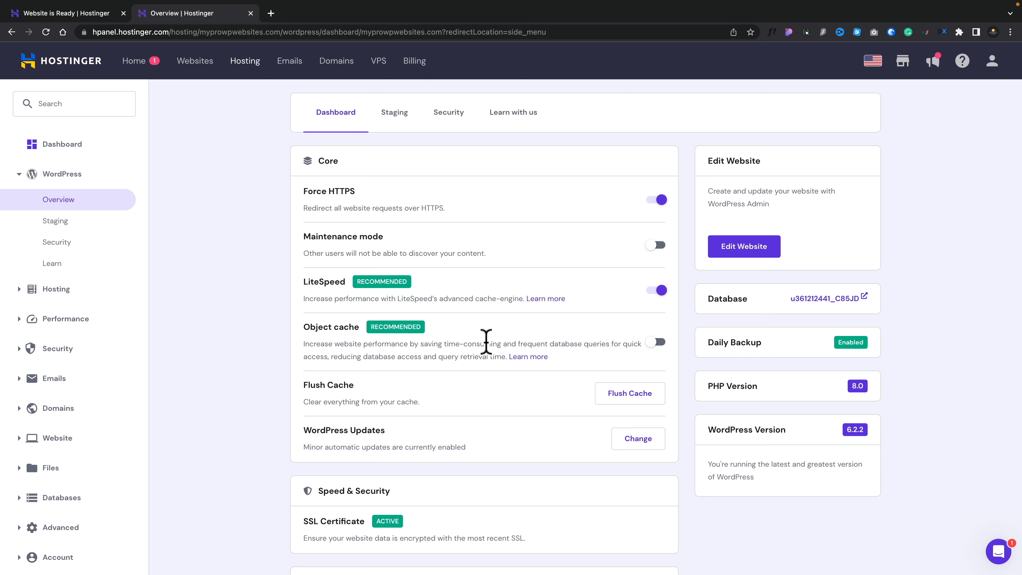
pyautogui.scroll(-3, 485, 340)
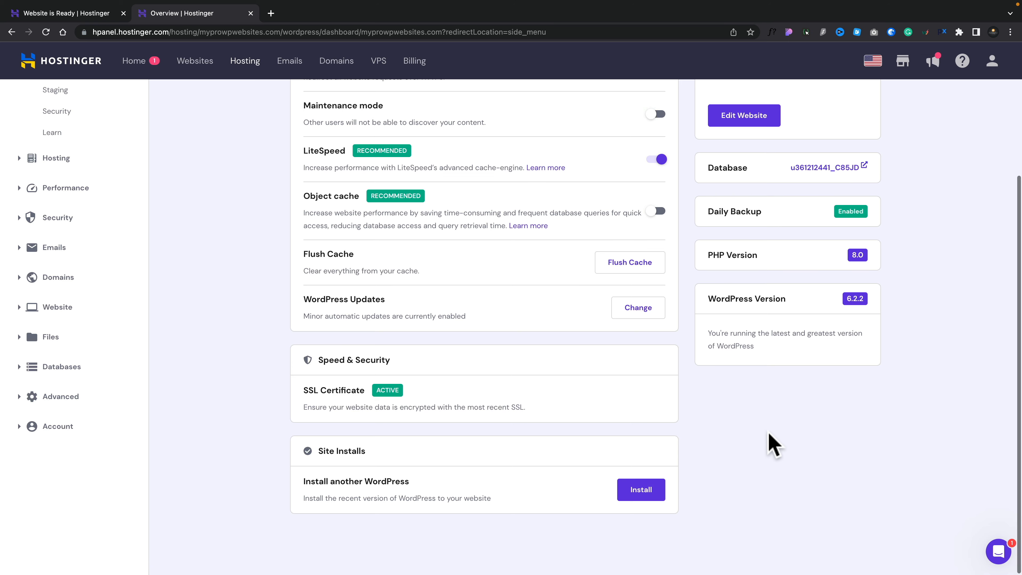
pyautogui.scroll(1, 744, 386)
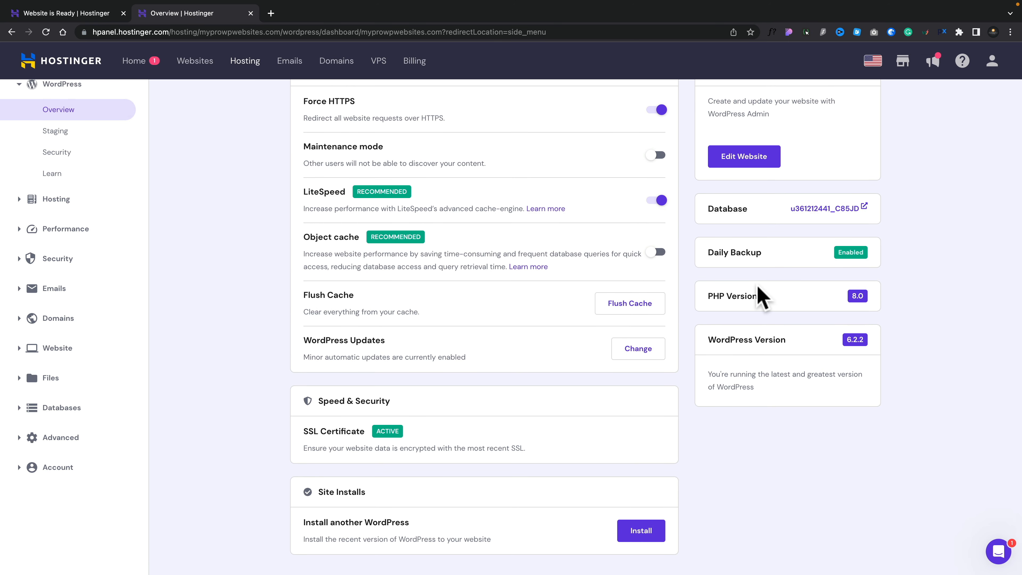
pyautogui.scroll(3, 762, 296)
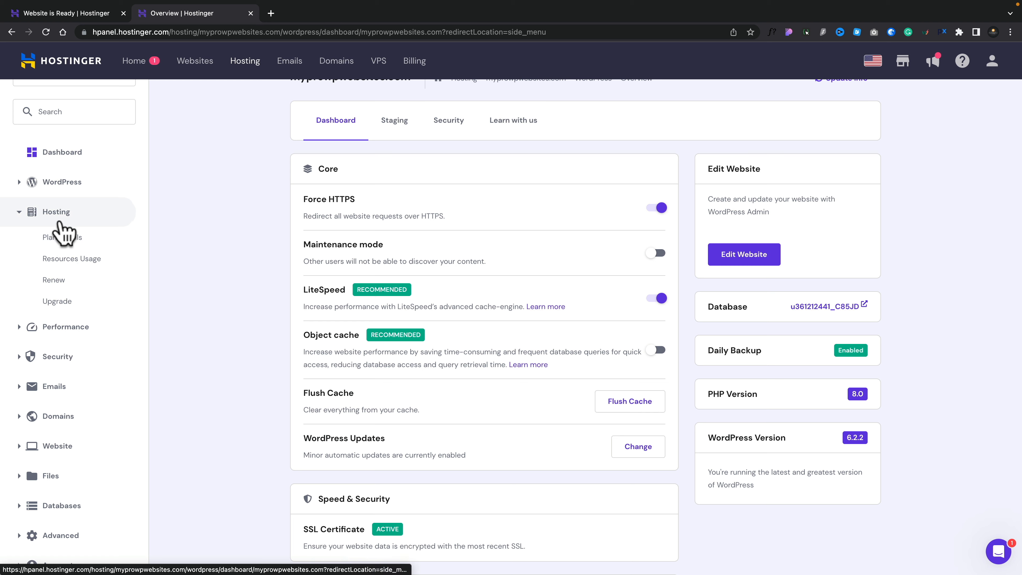
# Step: Open the hosting plan details and review the website, hosting, nameserver, server and FTP information
pyautogui.click(63, 238)
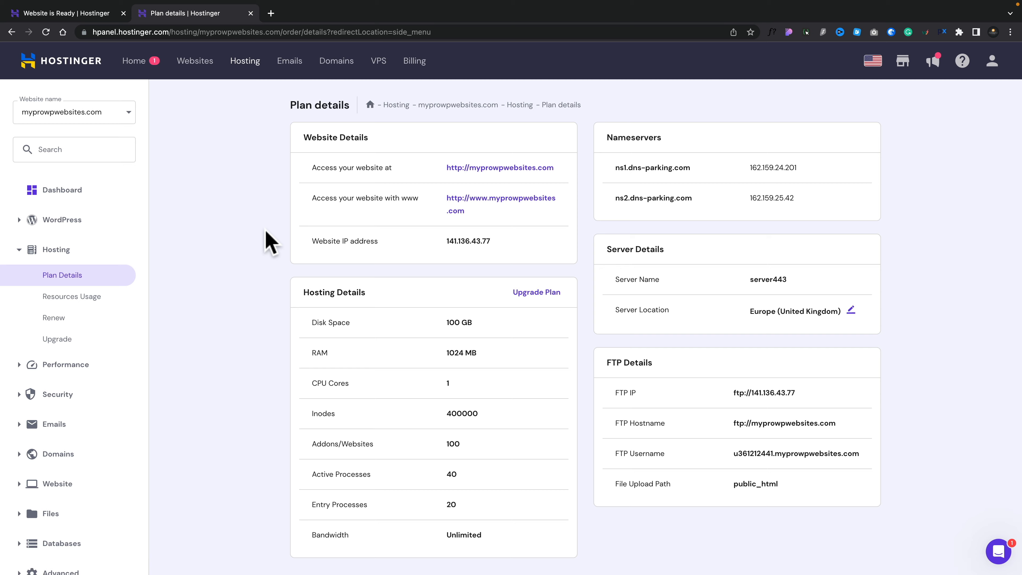
pyautogui.scroll(-1, 266, 240)
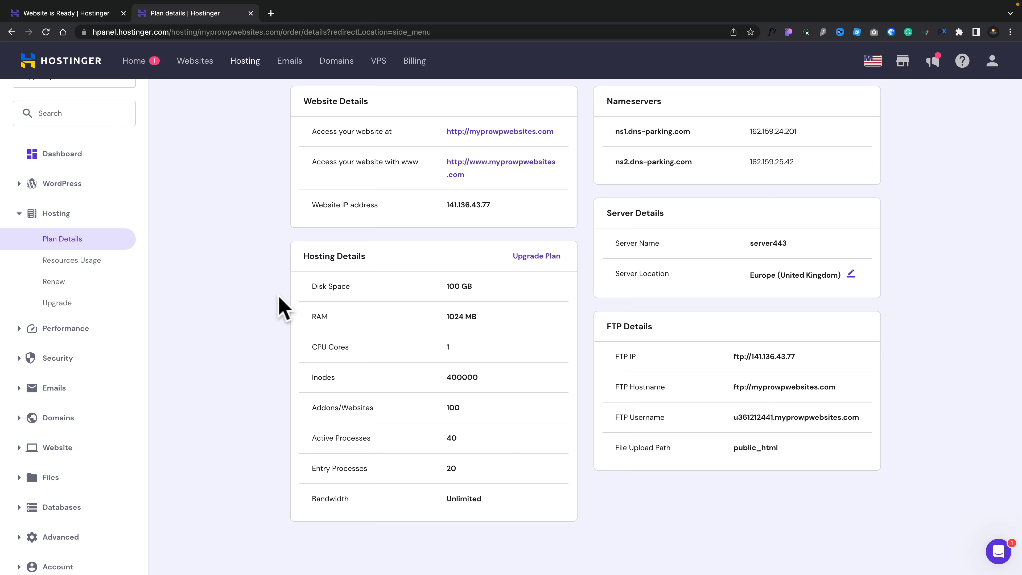
pyautogui.scroll(1, 665, 365)
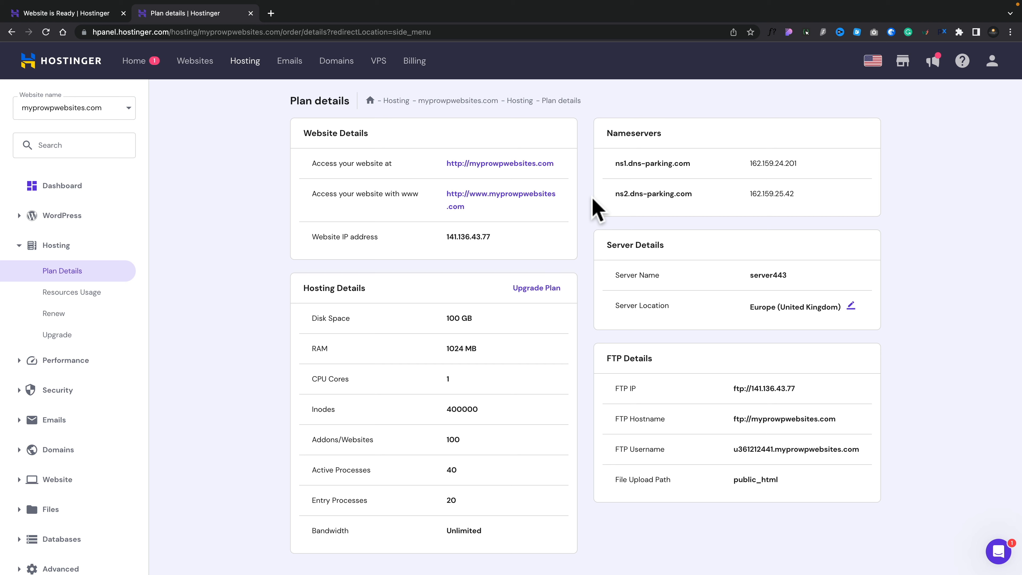
# Step: Open the hosting resources usage page and examine the disk, inode, CPU, RAM and I/O usage charts
pyautogui.click(62, 298)
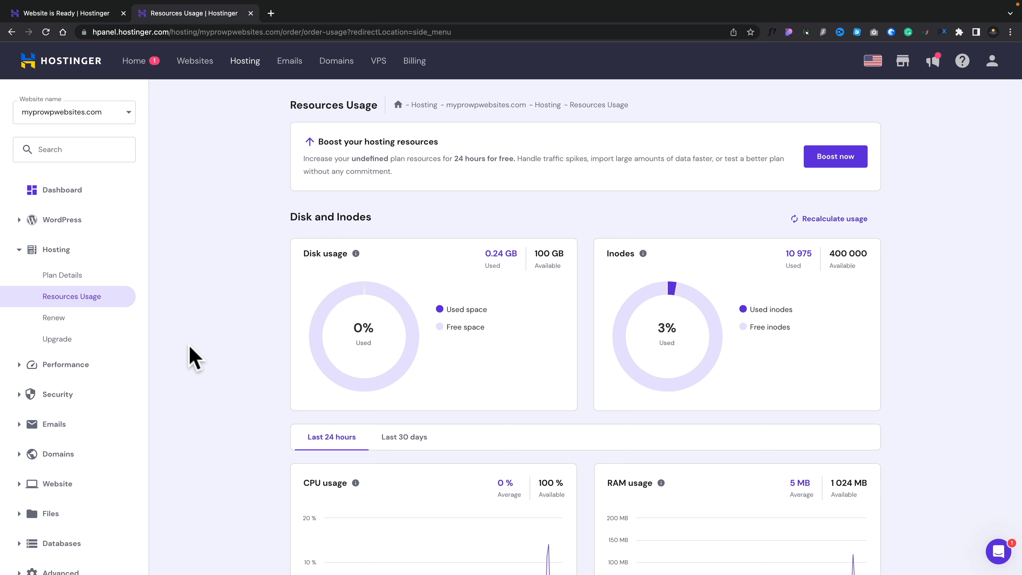
pyautogui.scroll(-4, 190, 347)
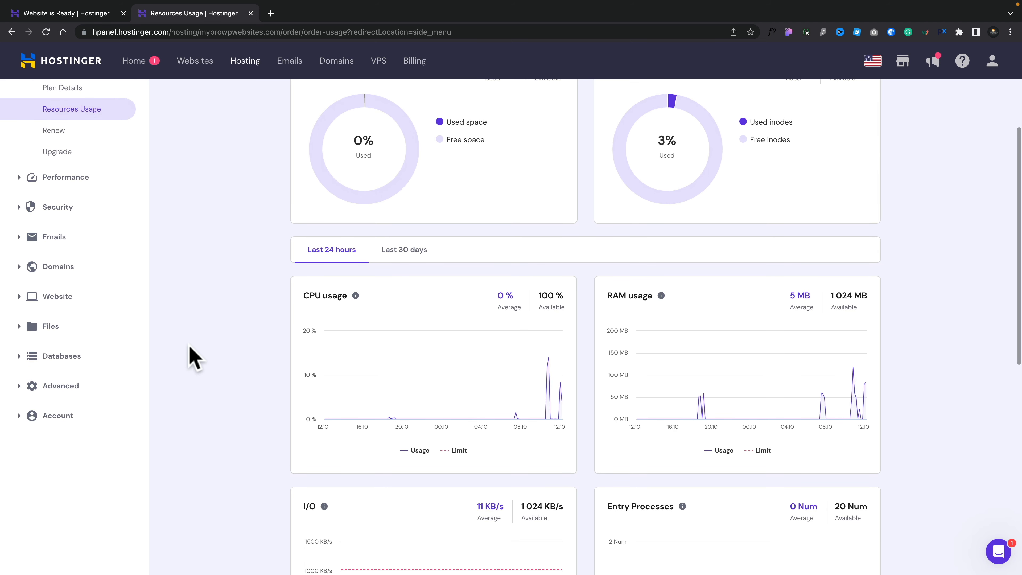
pyautogui.scroll(-1, 190, 350)
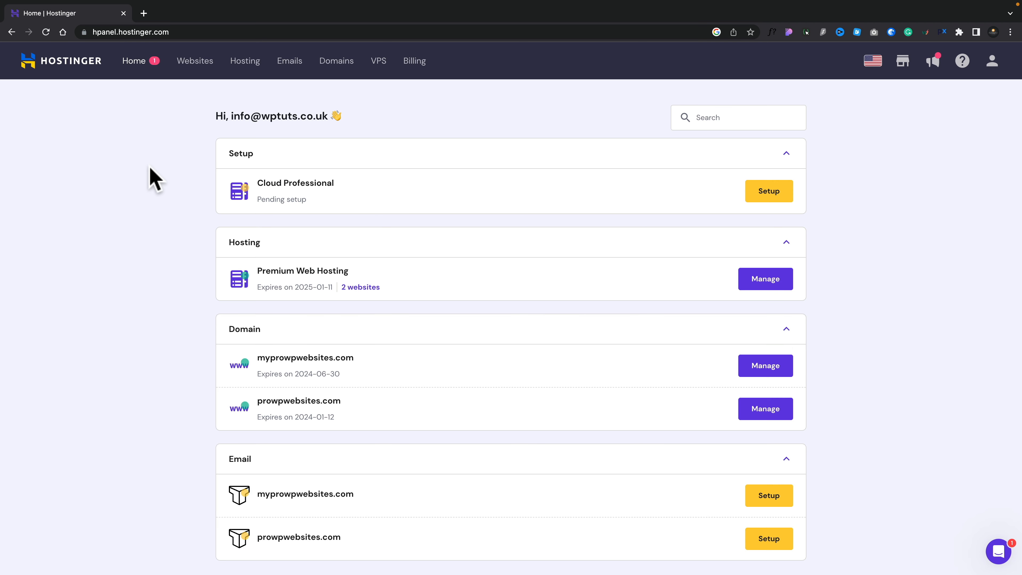
# Step: Go to the list of websites and open the WordPress admin of myprowpwebsites.com for editing
pyautogui.click(201, 65)
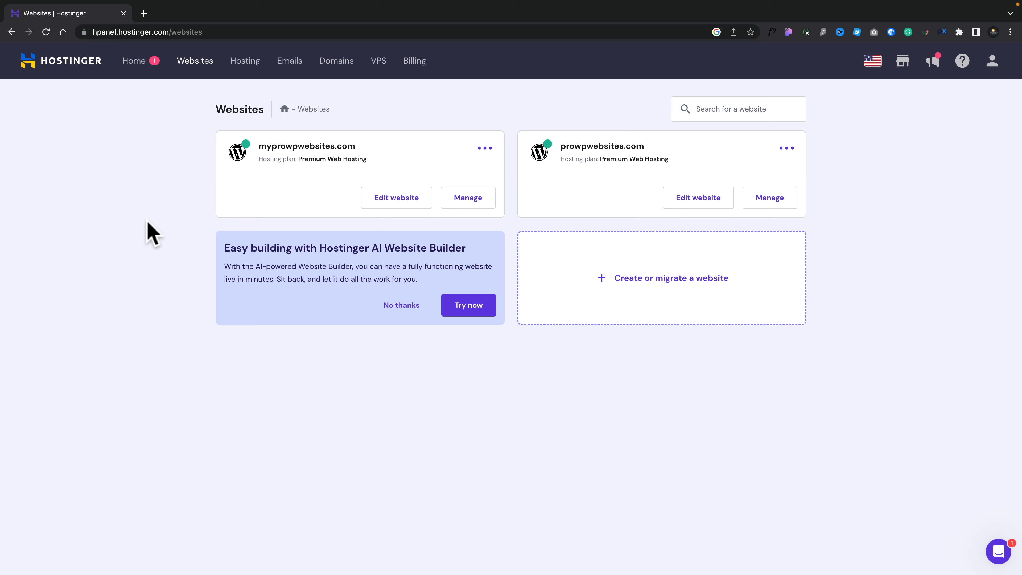
pyautogui.click(410, 211)
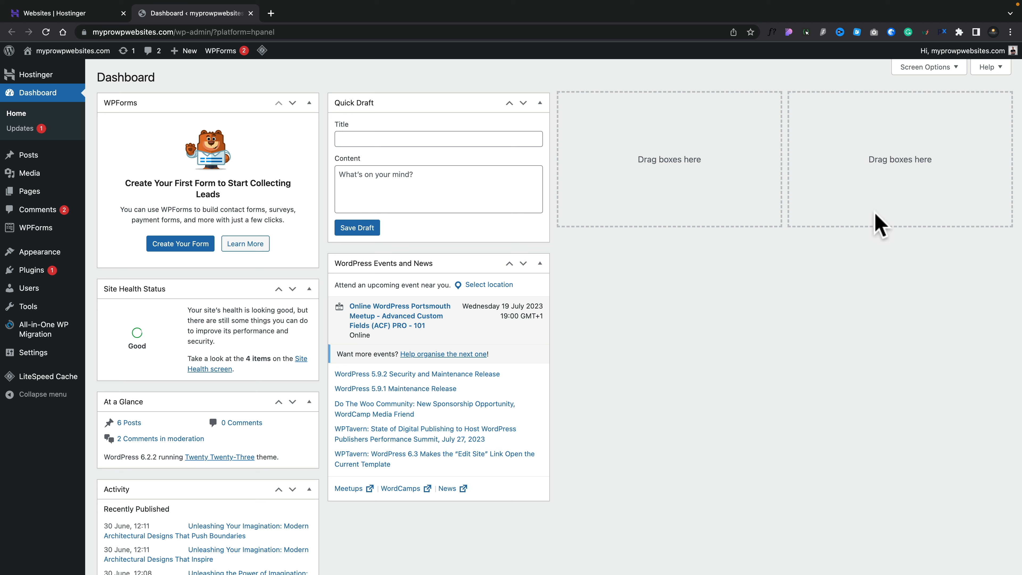
# Step: Hide the WPForms, Site Health Status, At a Glance, Activity, Quick Draft and WordPress Events and News boxes on the WordPress dashboard
pyautogui.click(942, 68)
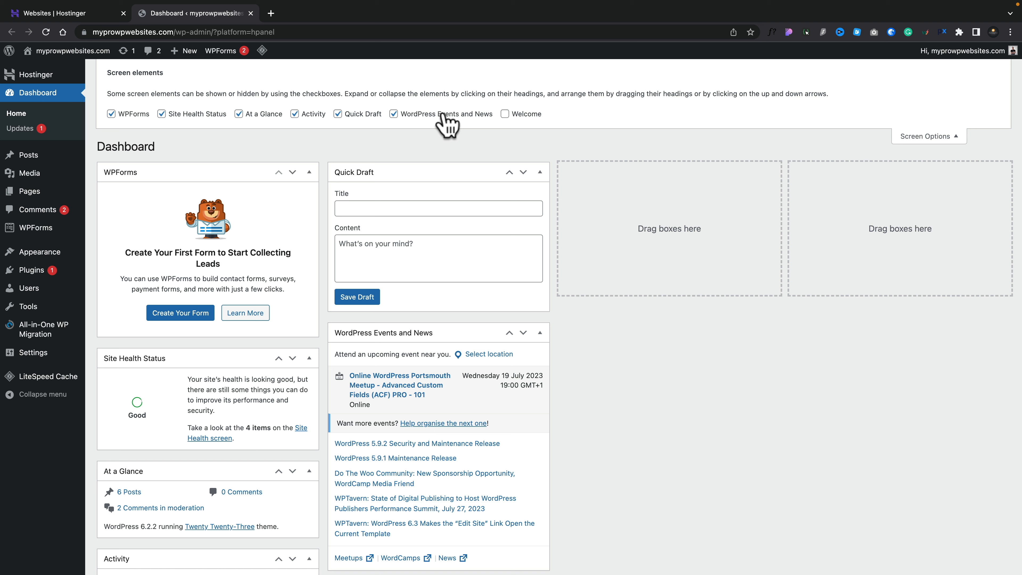
pyautogui.click(427, 112)
pyautogui.click(357, 111)
pyautogui.click(300, 112)
pyautogui.click(258, 114)
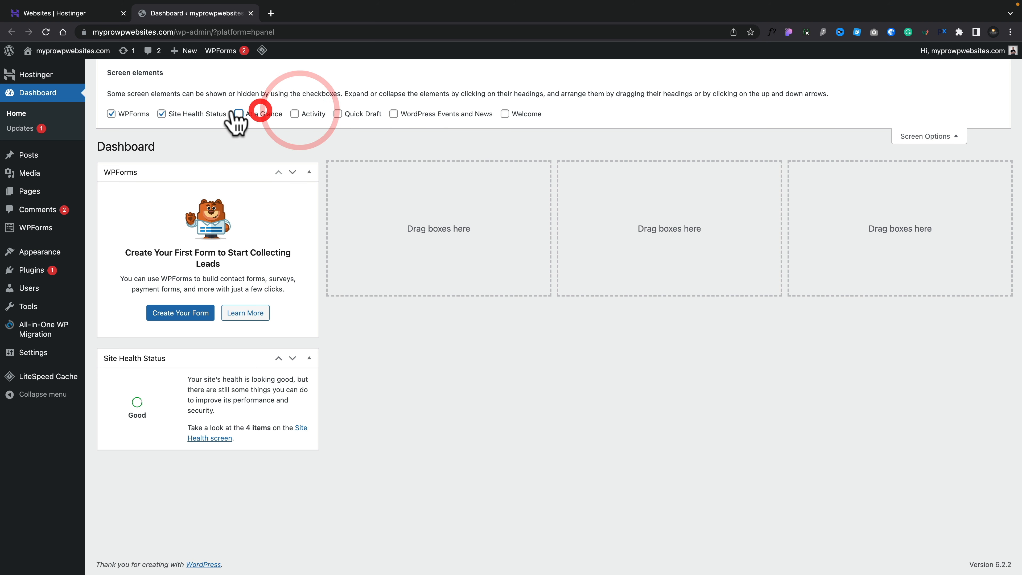
pyautogui.click(211, 113)
pyautogui.click(140, 114)
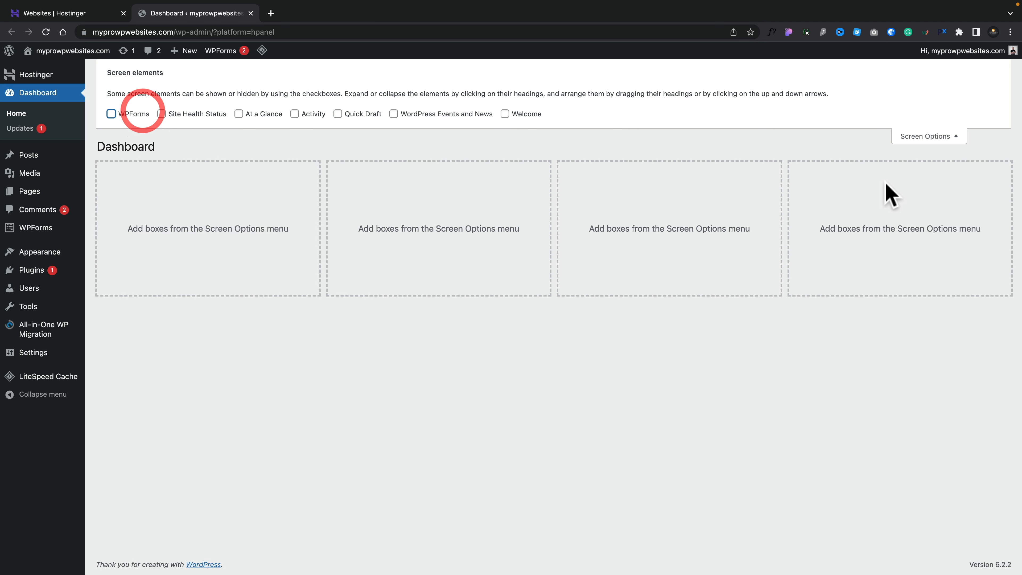
pyautogui.click(925, 137)
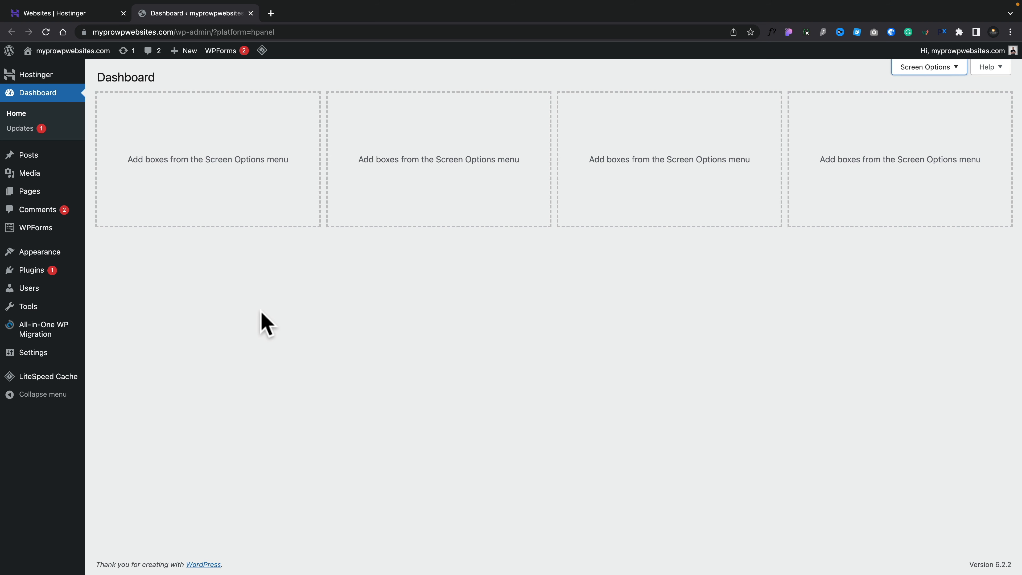
# Step: Bulk deactivate the installed plugins All-in-One WP Migration, Hostinger and WPForms Lite
pyautogui.moveTo(36, 272)
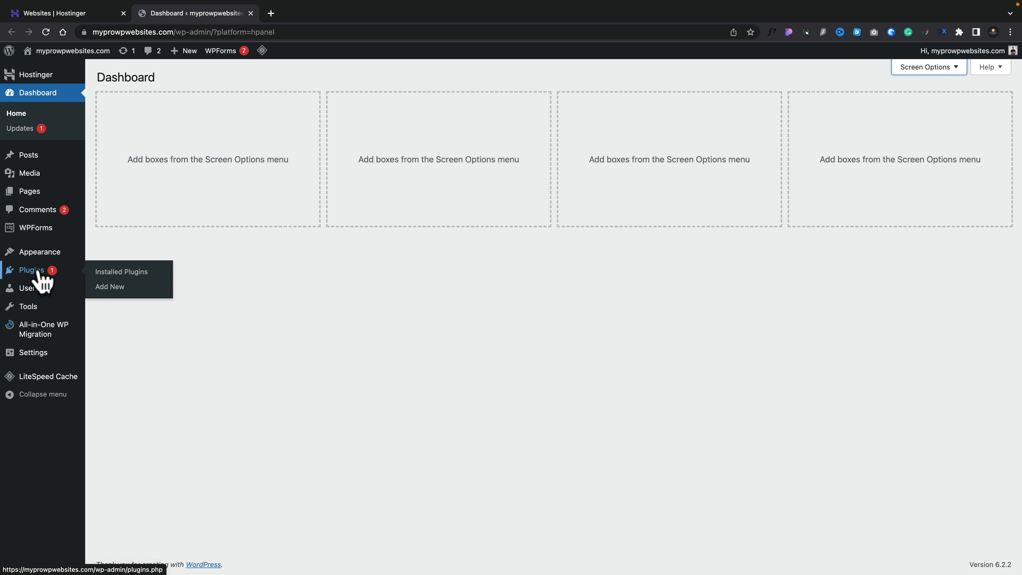
pyautogui.click(105, 274)
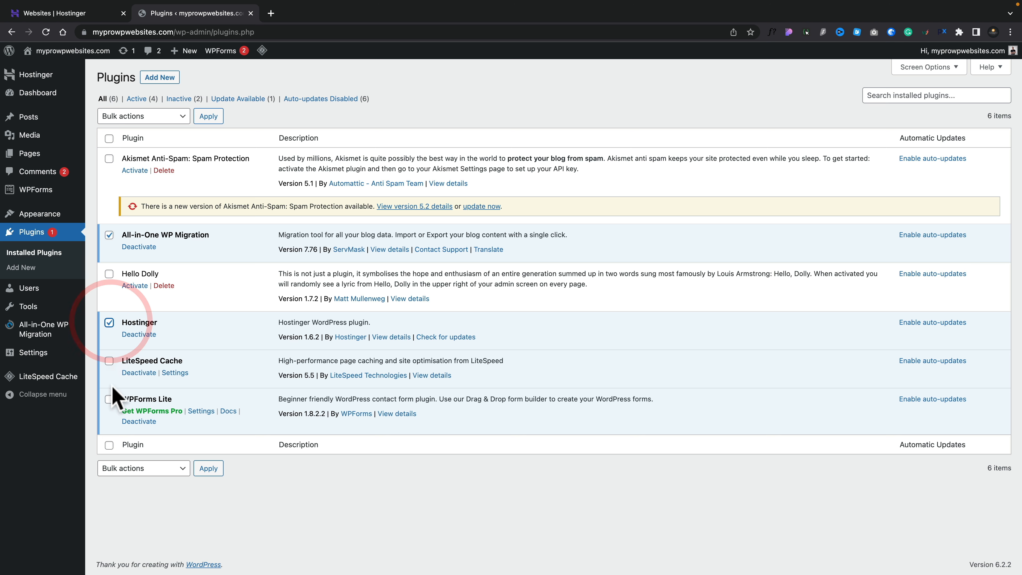
pyautogui.click(148, 478)
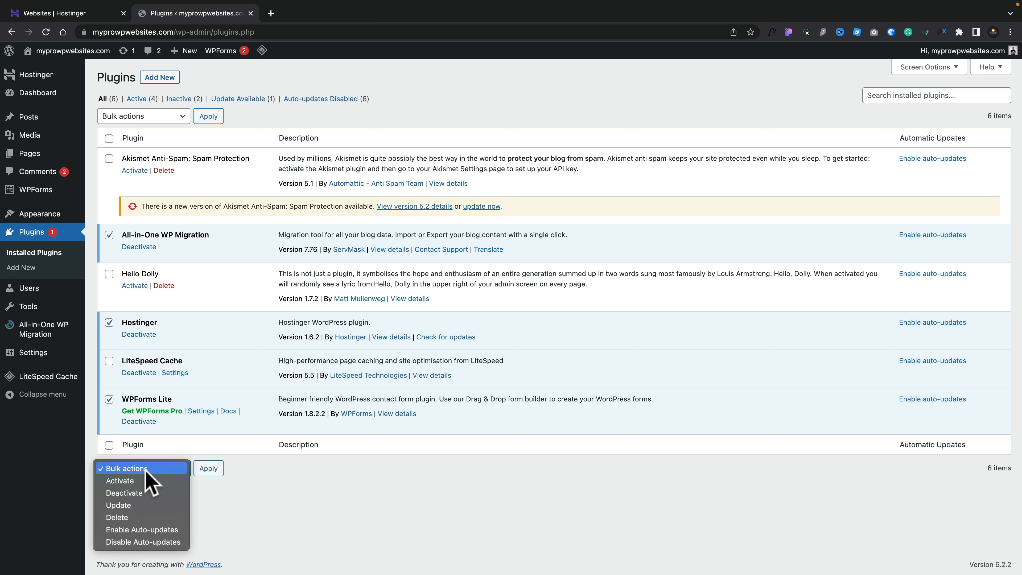
pyautogui.click(179, 120)
pyautogui.click(179, 117)
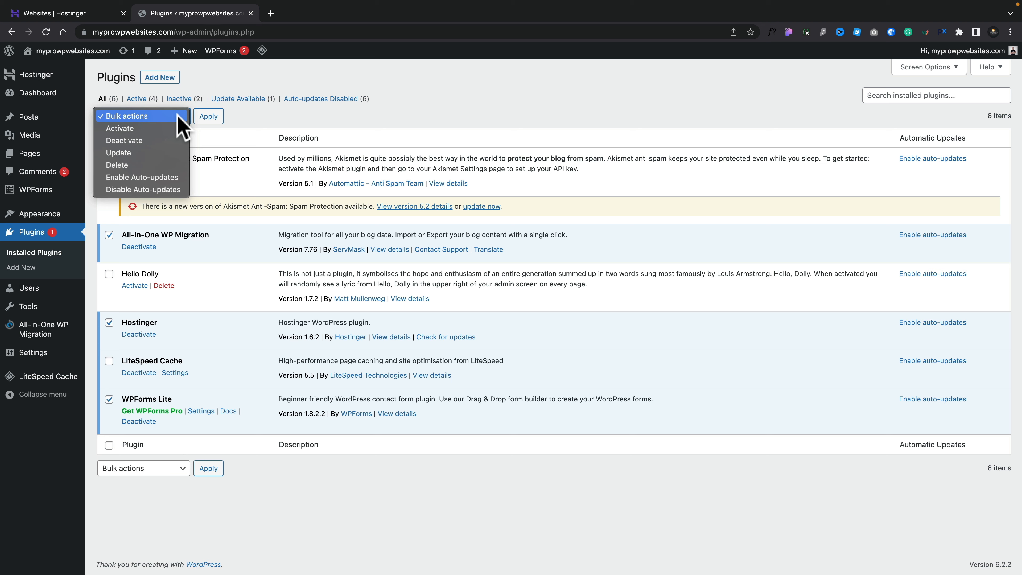
pyautogui.click(161, 137)
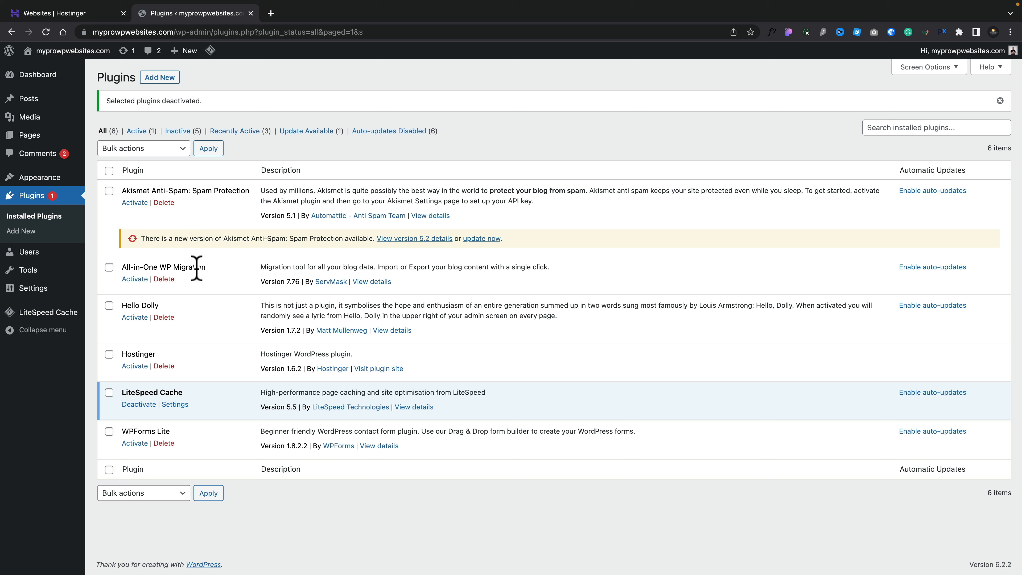
# Step: Bulk delete Akismet Anti-Spam, All-in-One WP Migration, Hello Dolly, Hostinger and WPForms Lite, keeping LiteSpeed Cache, and reload the plugins page
pyautogui.click(109, 170)
pyautogui.click(182, 496)
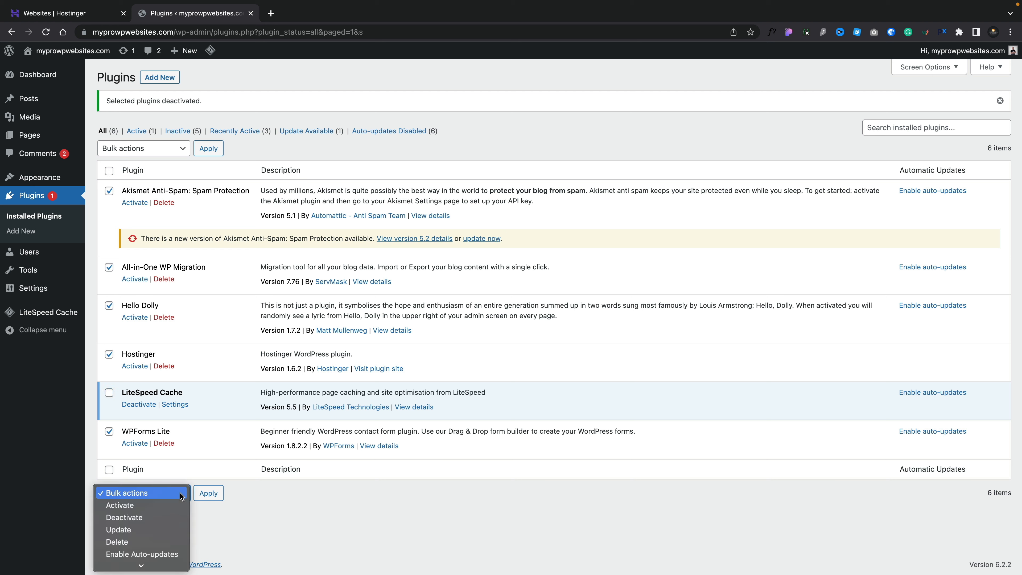
pyautogui.click(142, 542)
pyautogui.click(209, 493)
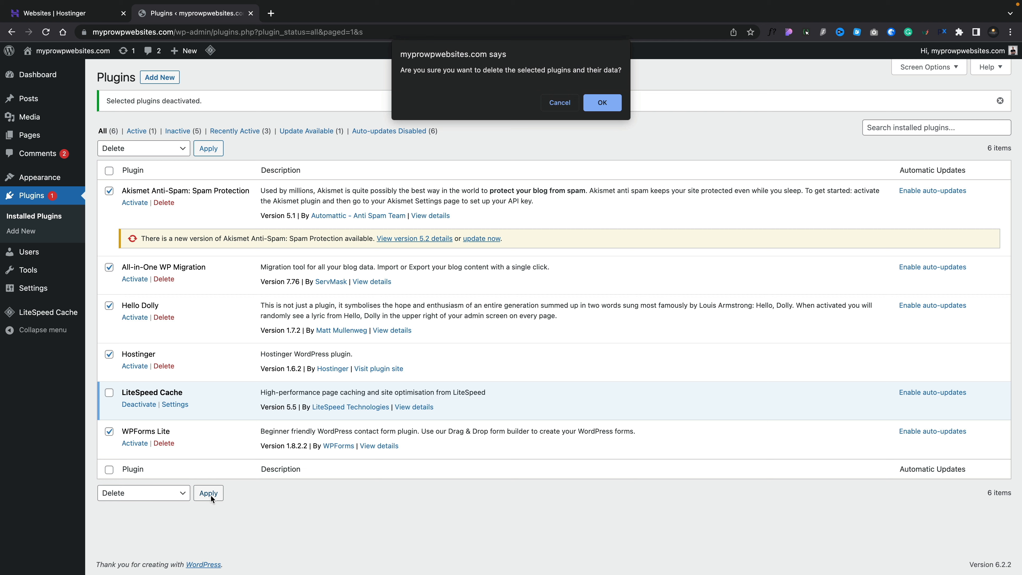
pyautogui.click(606, 103)
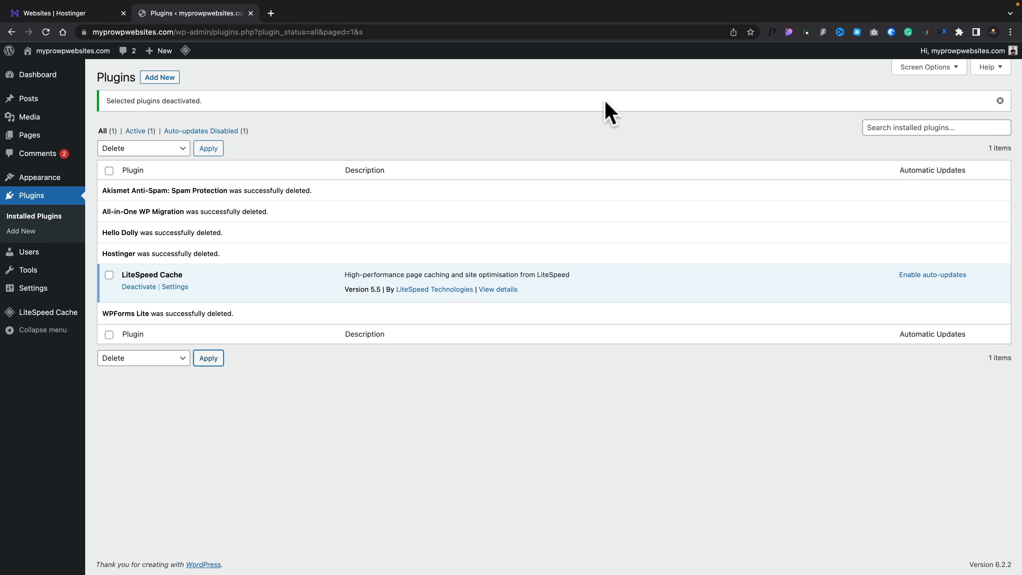
pyautogui.click(45, 31)
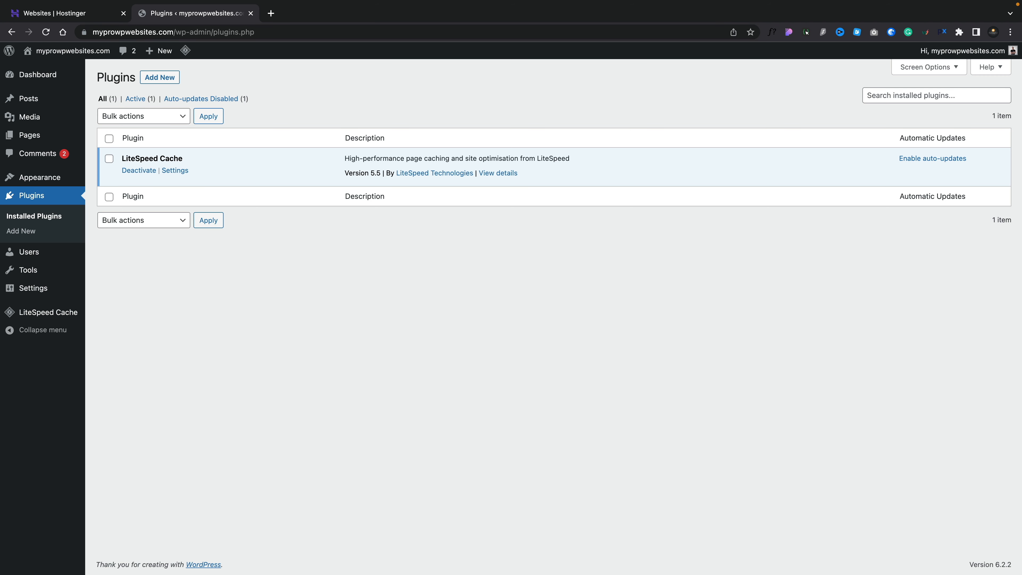
# Step: Open the list of all blog posts in the WordPress admin
pyautogui.click(113, 102)
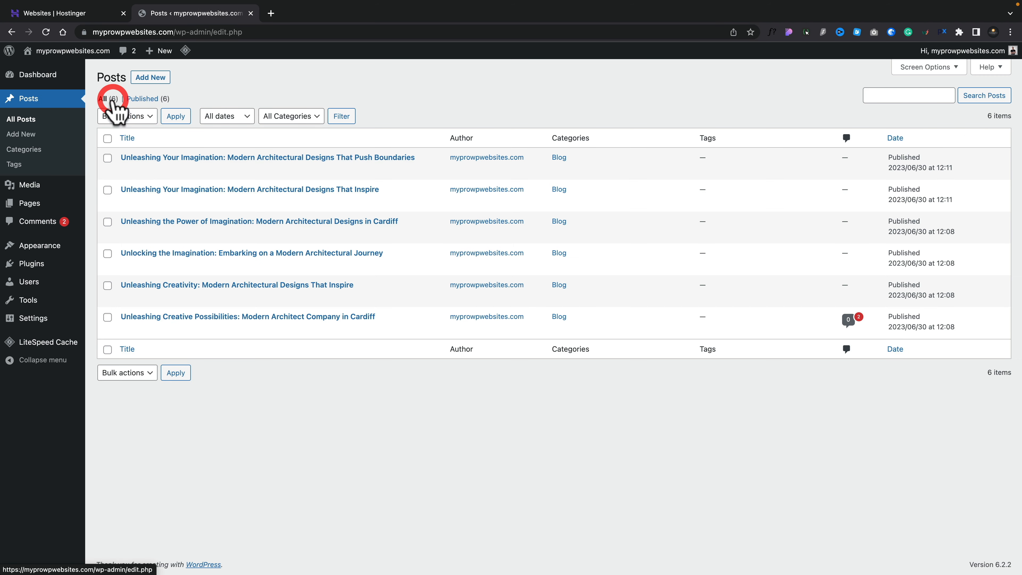
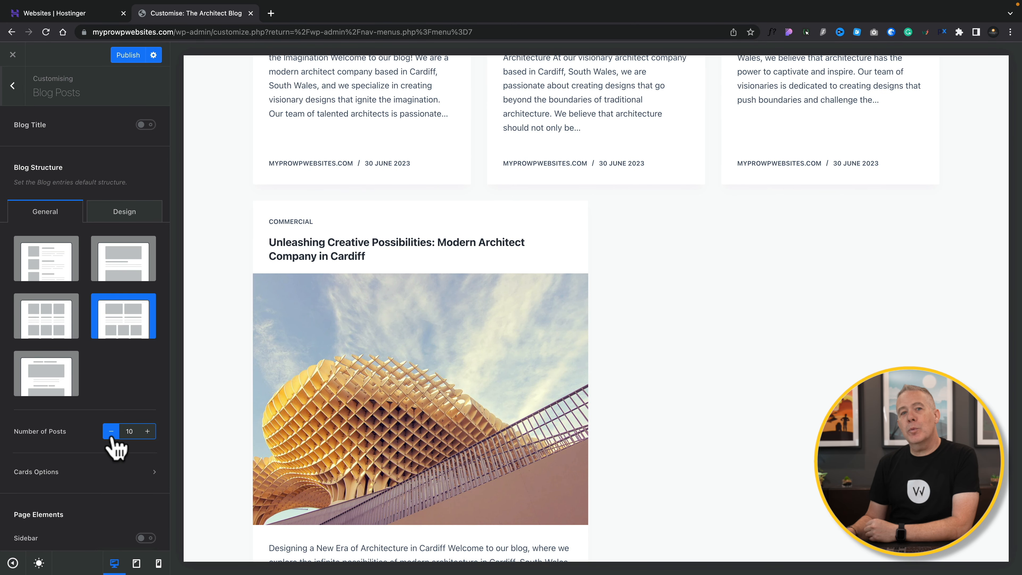
# Step: Set the number of posts shown on the blog page to 5 in the customiser's Blog Posts settings
pyautogui.scroll(10, 535, 336)
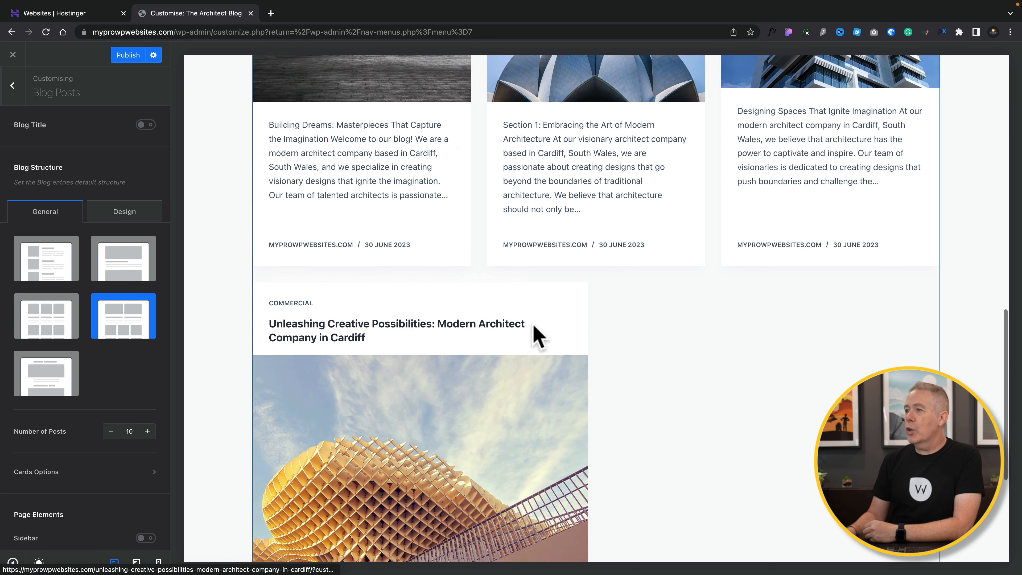
pyautogui.scroll(-8, 534, 324)
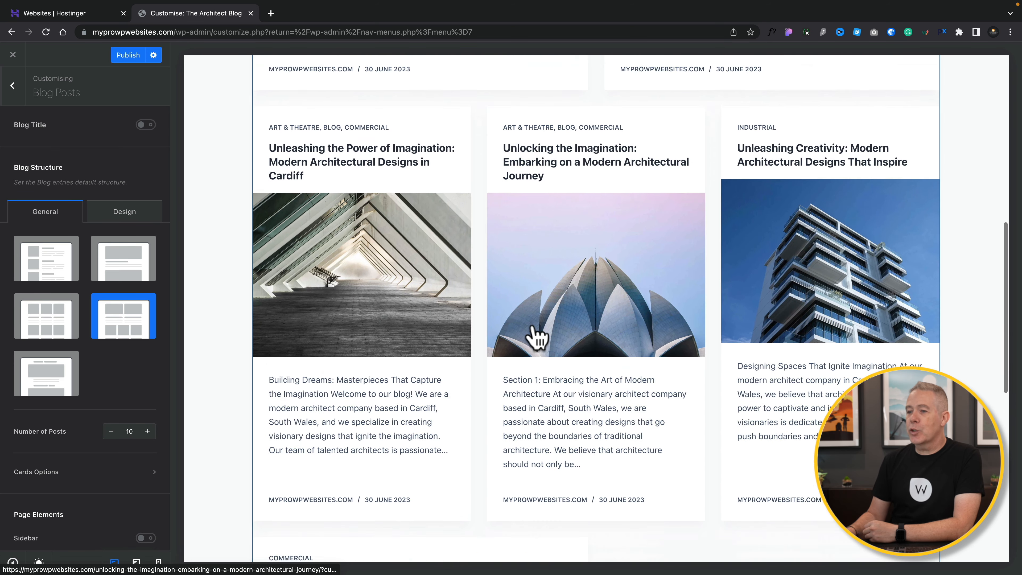
pyautogui.click(111, 431)
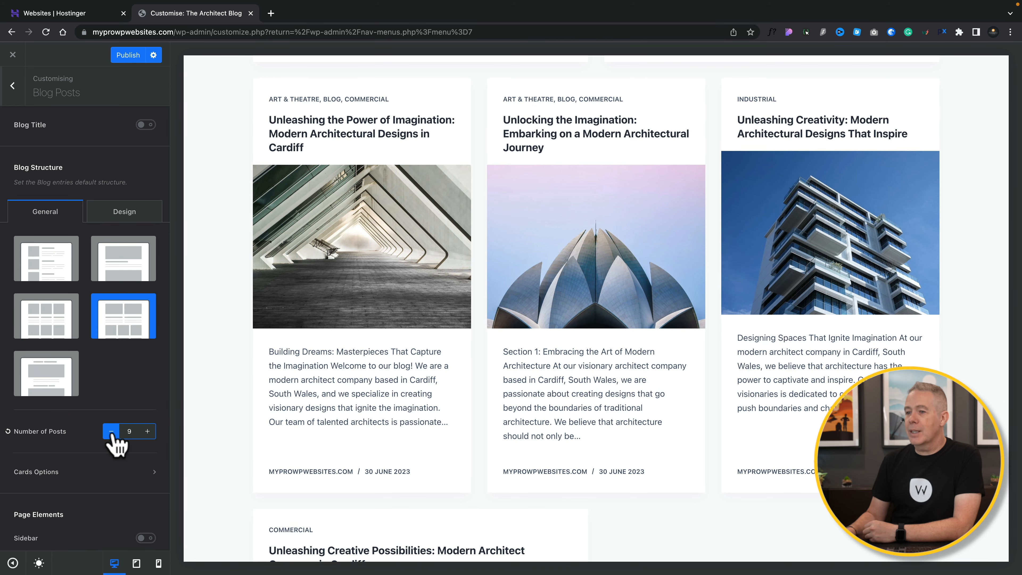
pyautogui.click(111, 431)
pyautogui.click(111, 431)
pyautogui.click(111, 431)
pyautogui.click(111, 431)
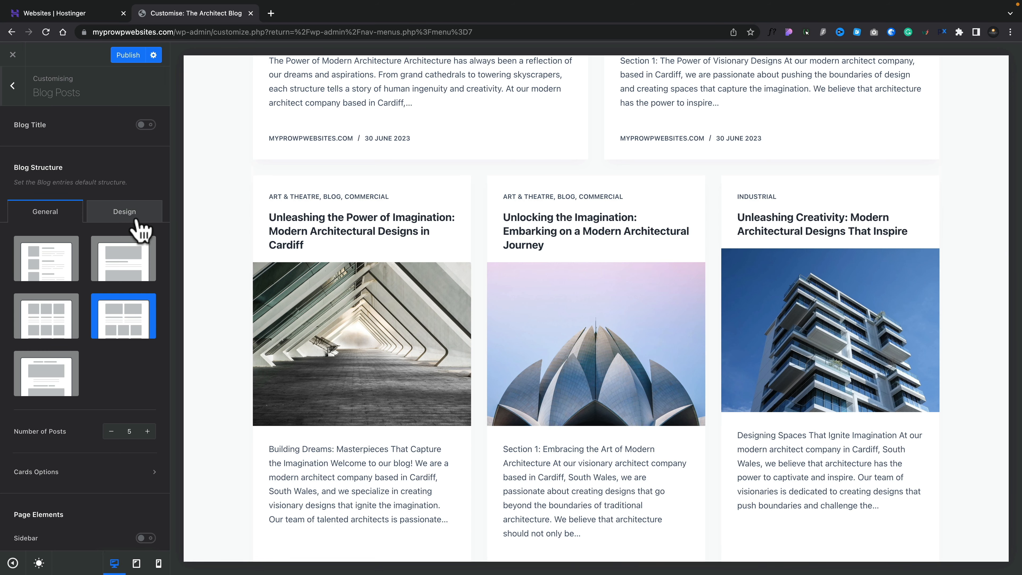
# Step: Turn on the Cards Reveal Effect in the Blog Posts design settings and check it in the preview
pyautogui.click(139, 230)
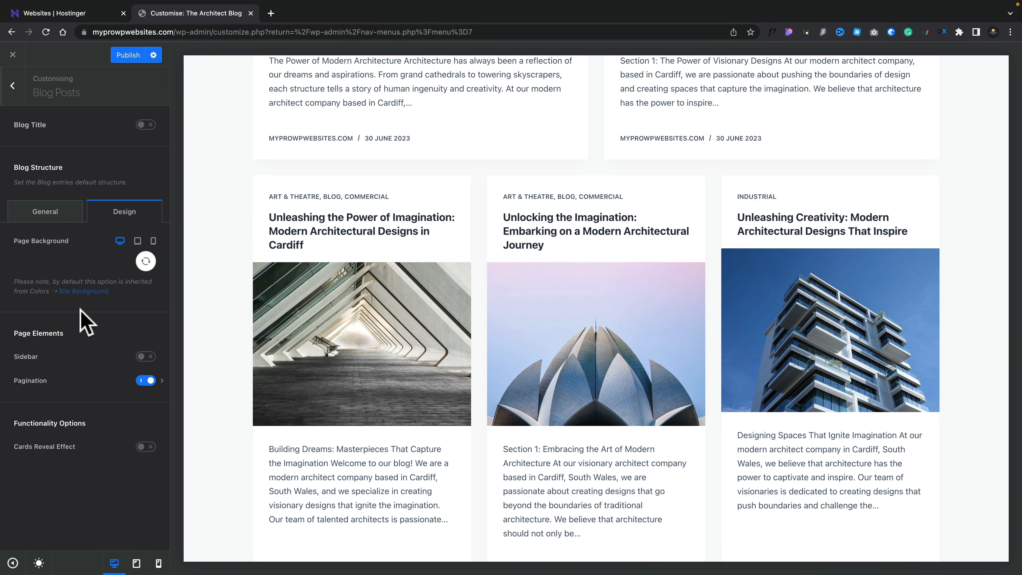
pyautogui.click(145, 446)
pyautogui.scroll(-4, 242, 438)
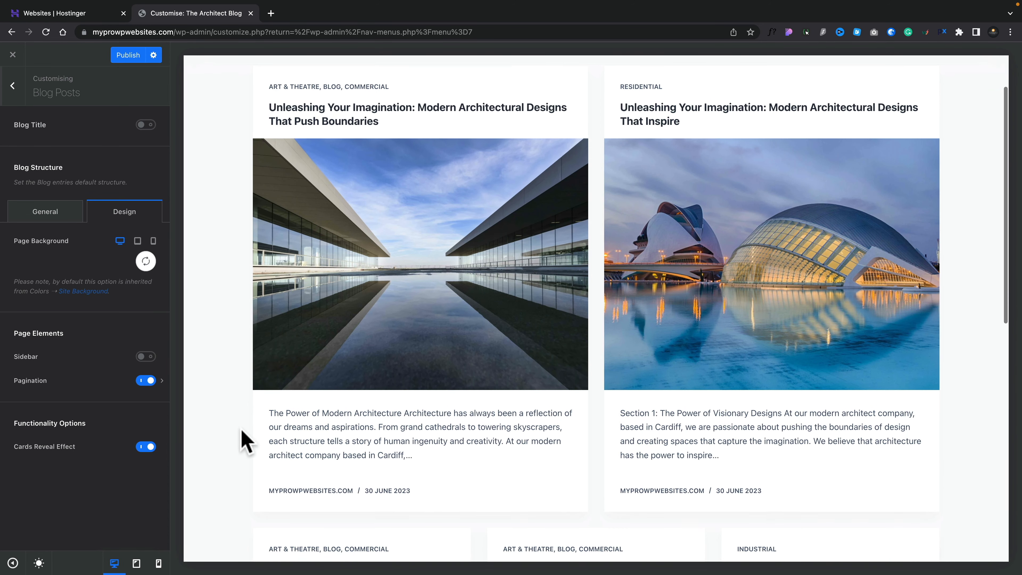
pyautogui.scroll(-5, 316, 428)
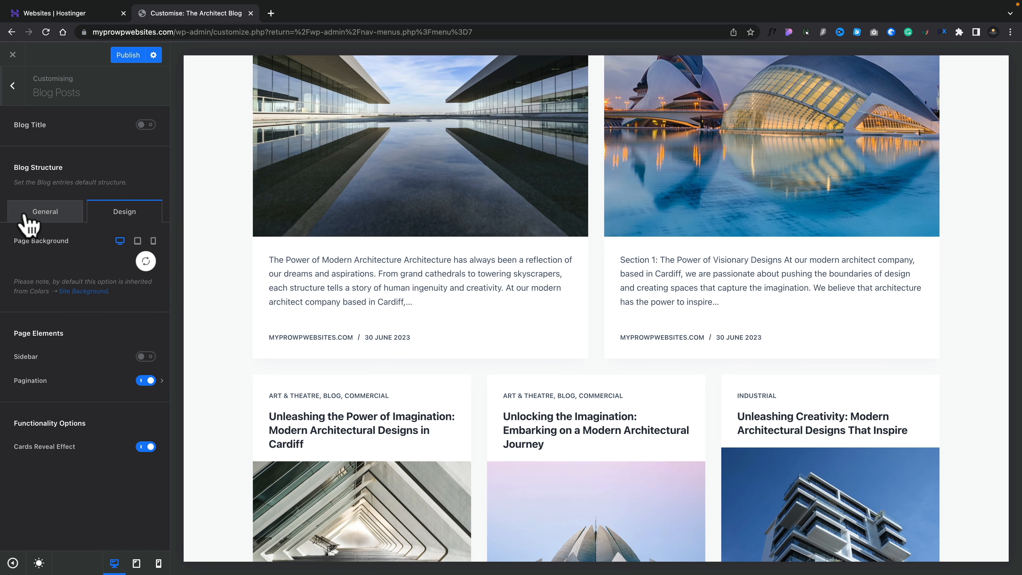
# Step: Go back to the general Blog Posts settings and open the Cards Options
pyautogui.click(55, 213)
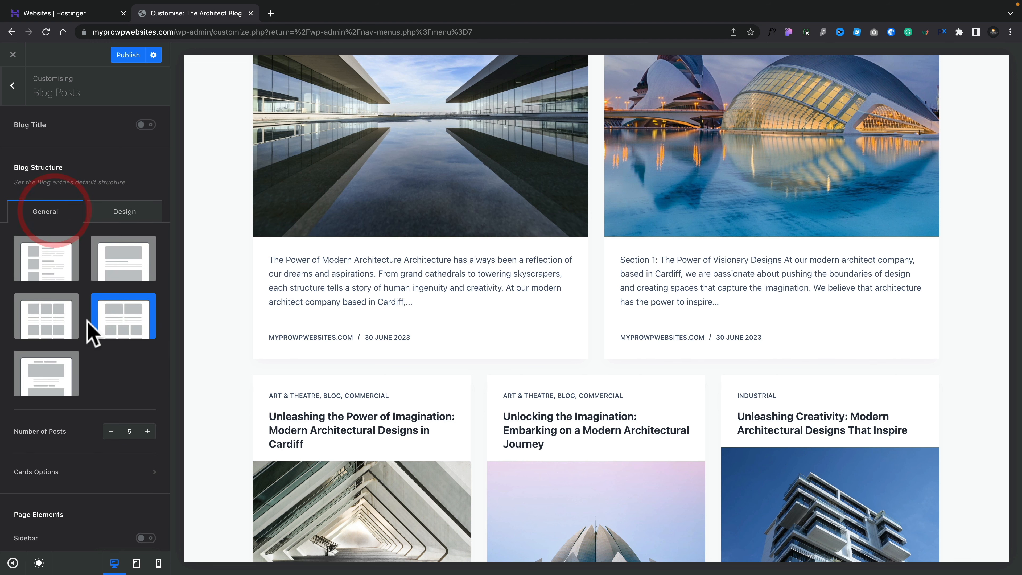
pyautogui.scroll(-3, 114, 393)
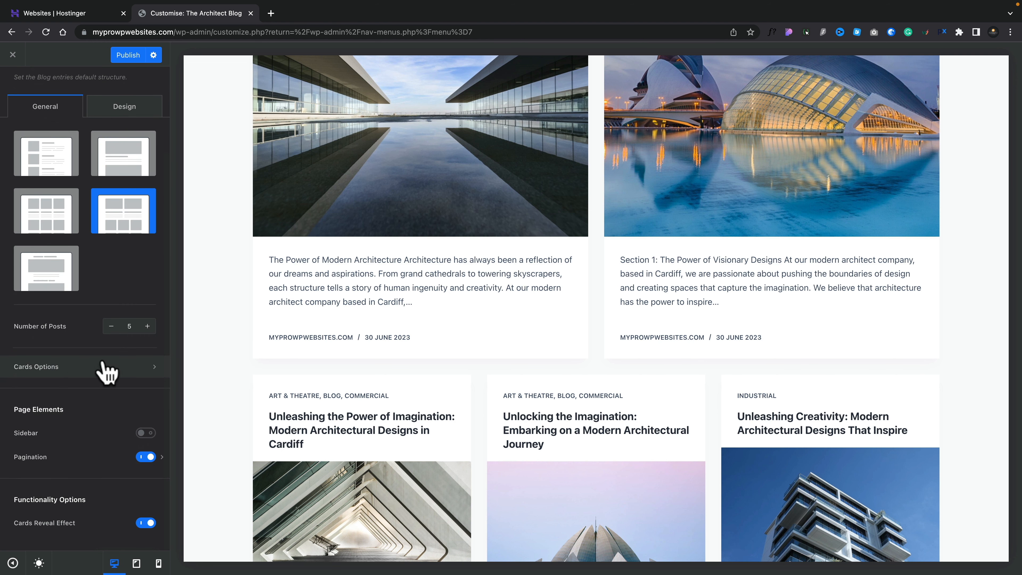
pyautogui.scroll(4, 278, 309)
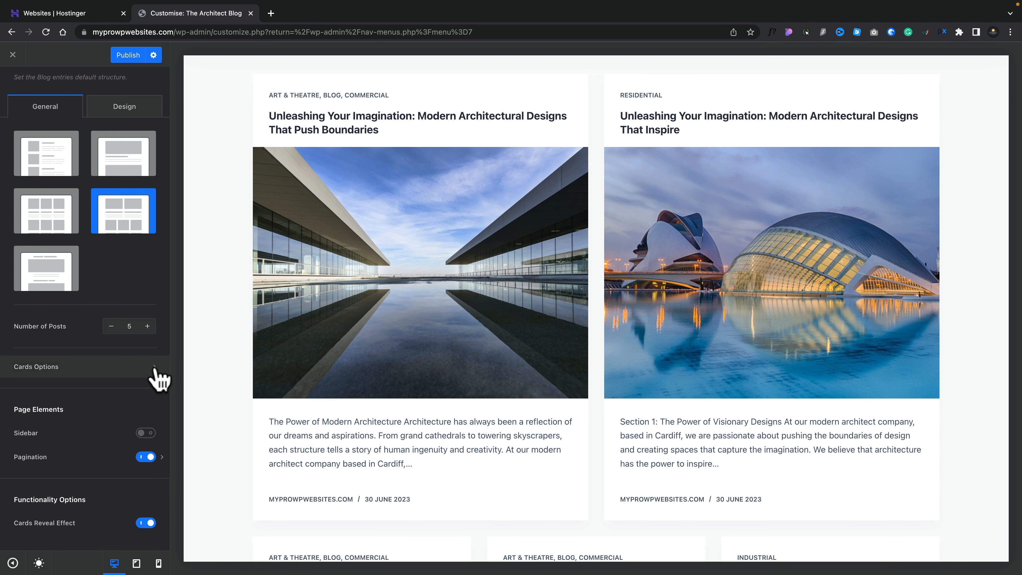
pyautogui.click(156, 366)
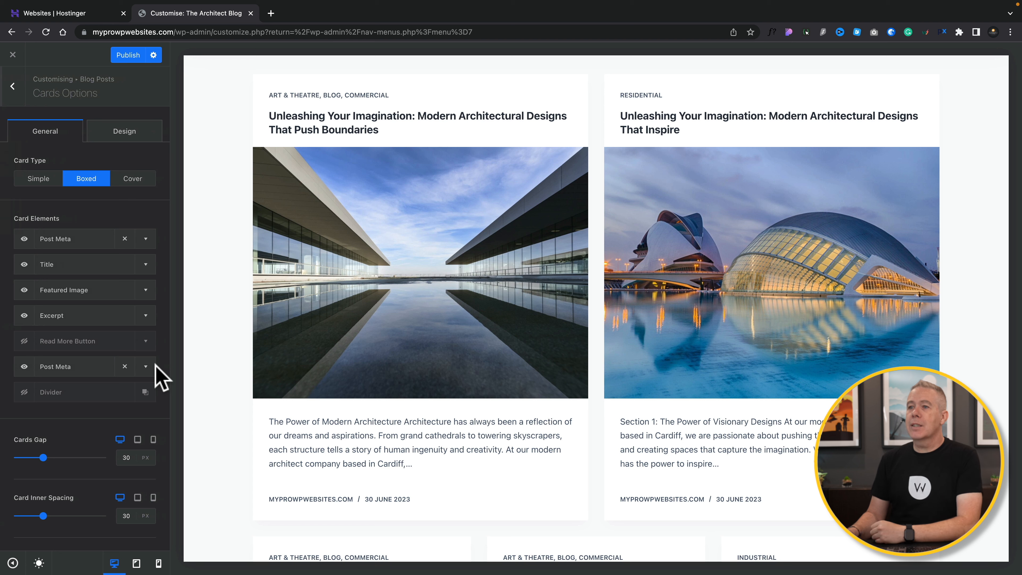
# Step: Try the Simple and Cover card types on the blog posts and set the card type back to Boxed
pyautogui.click(40, 179)
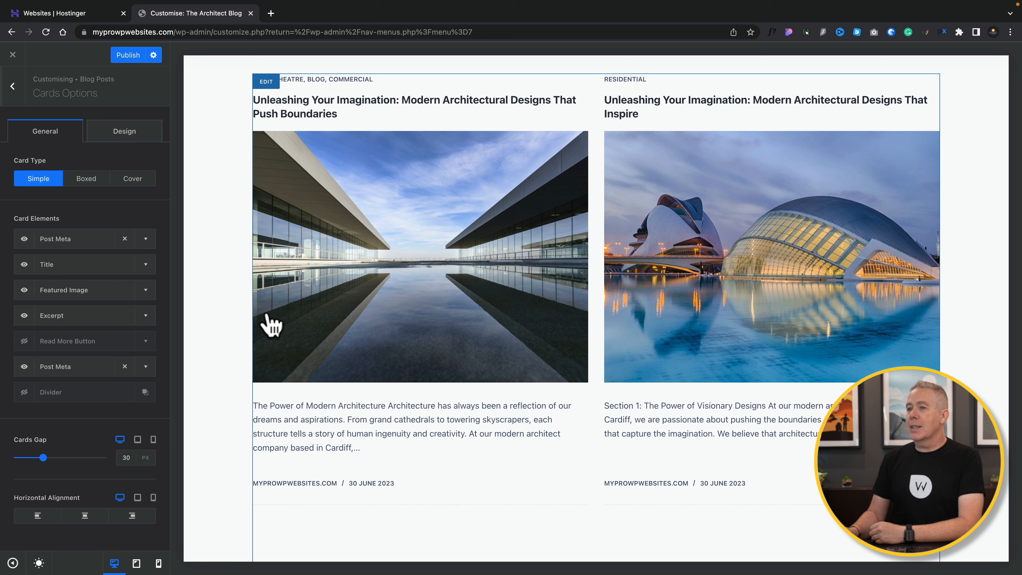
pyautogui.click(132, 179)
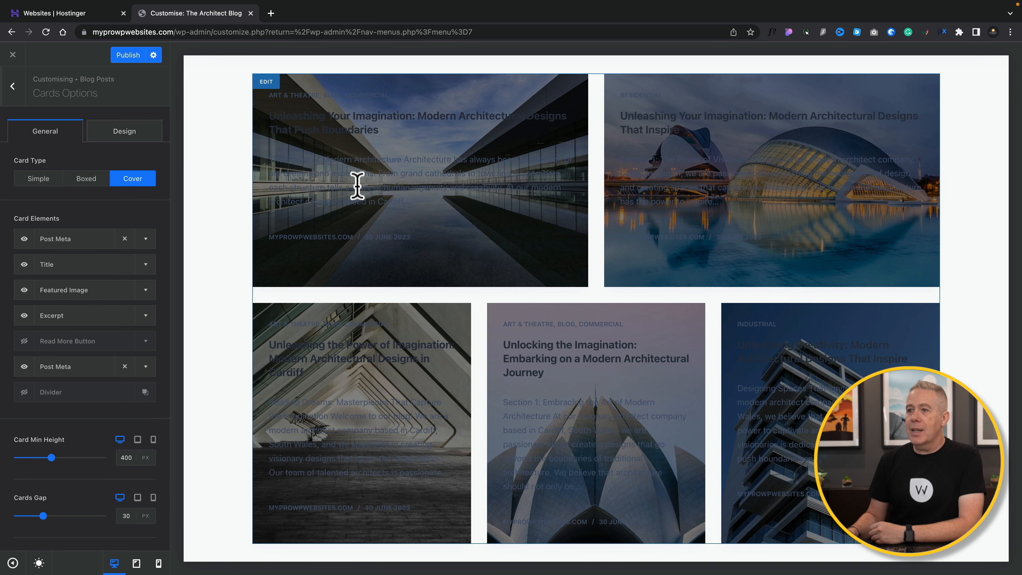
pyautogui.click(89, 180)
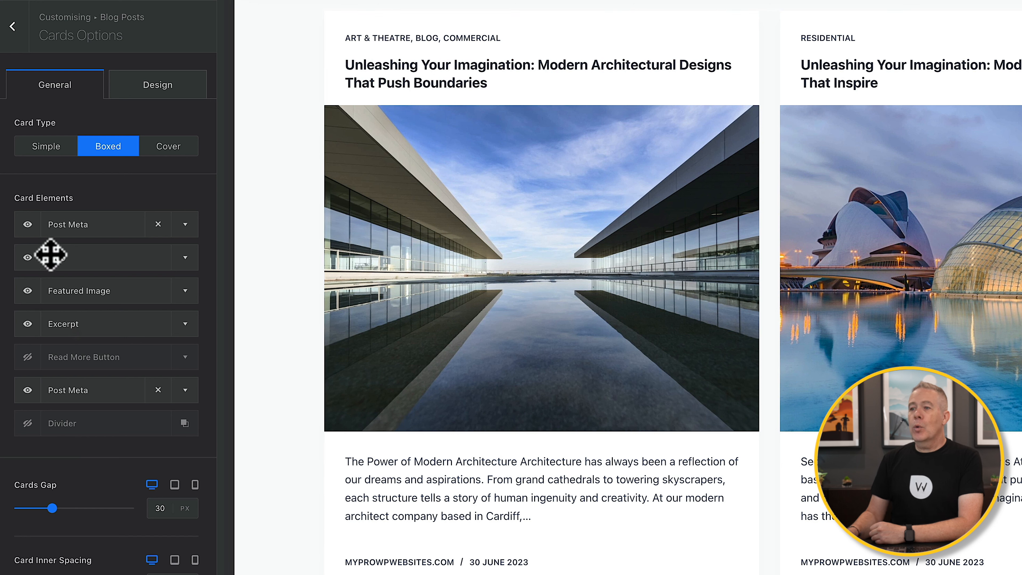
# Step: Try out the first Post Meta element's visibility and its taxonomy and style options, restoring Categories and the Default style
pyautogui.click(27, 225)
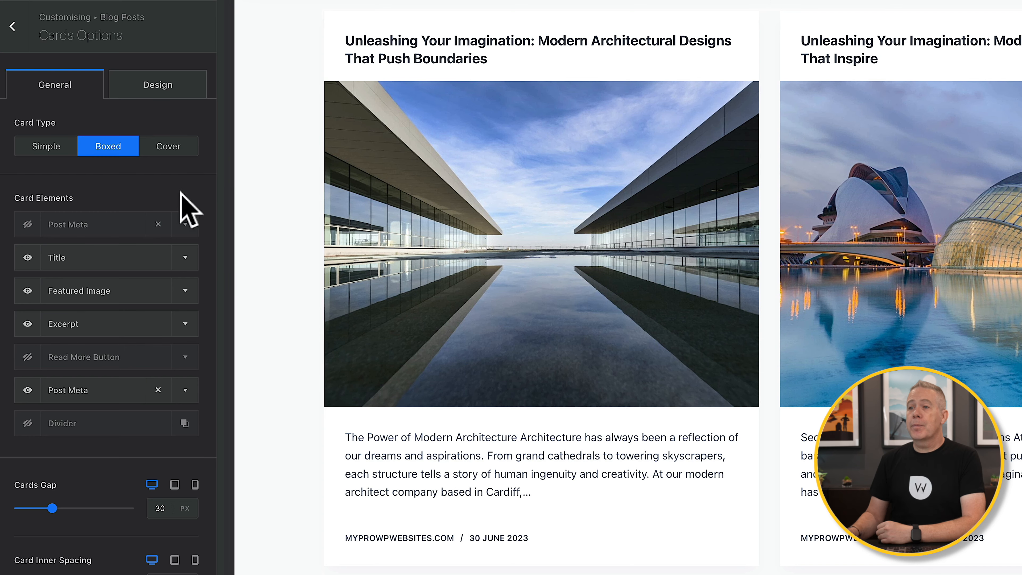
pyautogui.click(27, 225)
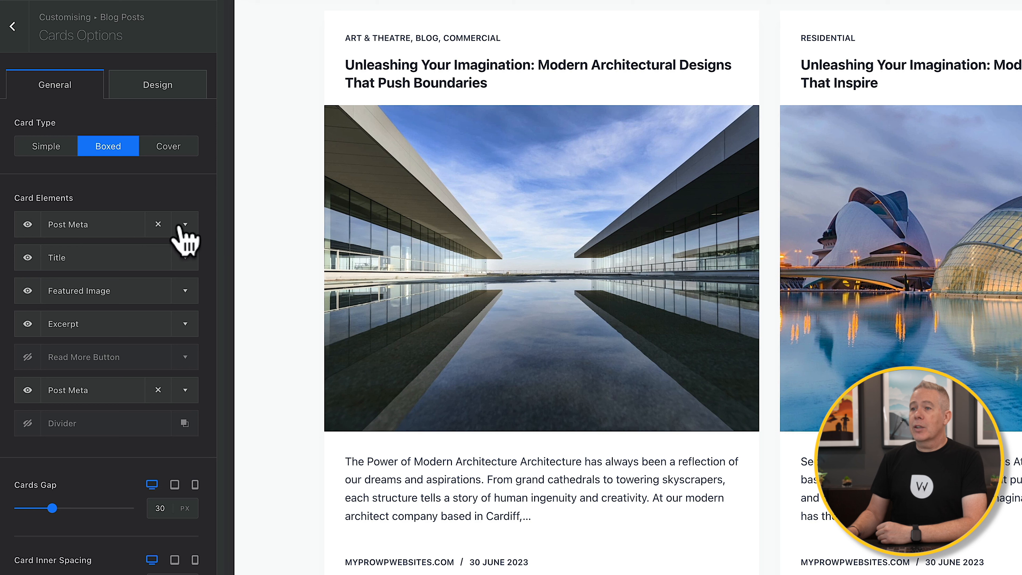
pyautogui.click(185, 225)
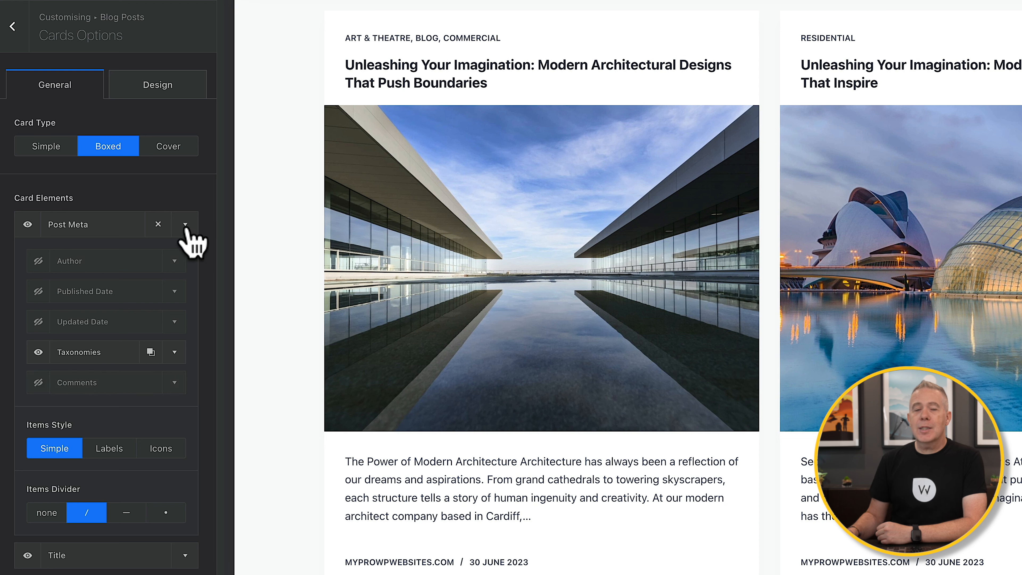
pyautogui.click(175, 351)
pyautogui.click(164, 385)
pyautogui.click(68, 384)
pyautogui.click(136, 427)
pyautogui.click(117, 510)
pyautogui.click(169, 430)
pyautogui.click(136, 461)
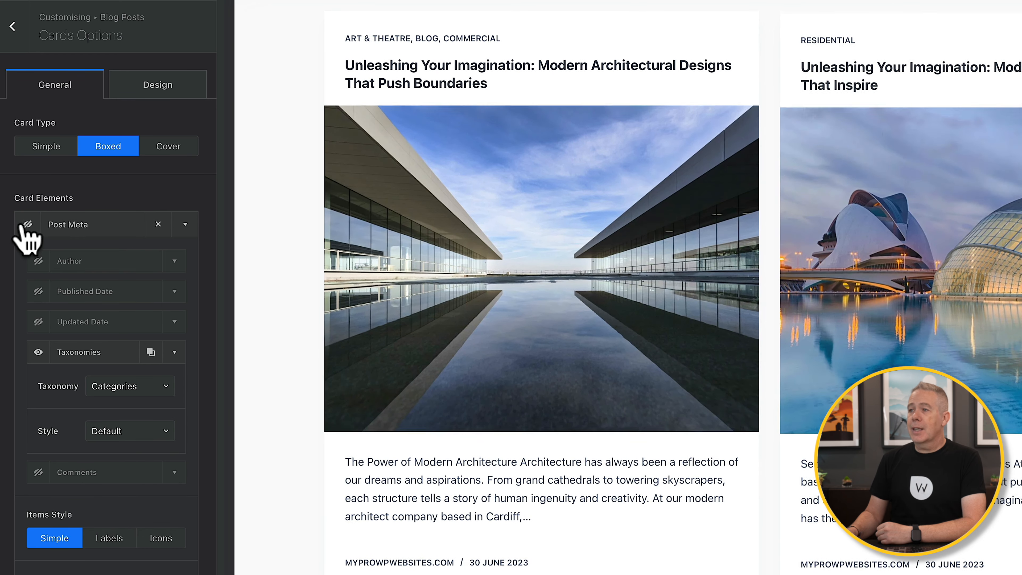
# Step: Hide the first Post Meta element on the blog cards and move the Title below the Featured Image
pyautogui.click(26, 225)
pyautogui.click(27, 224)
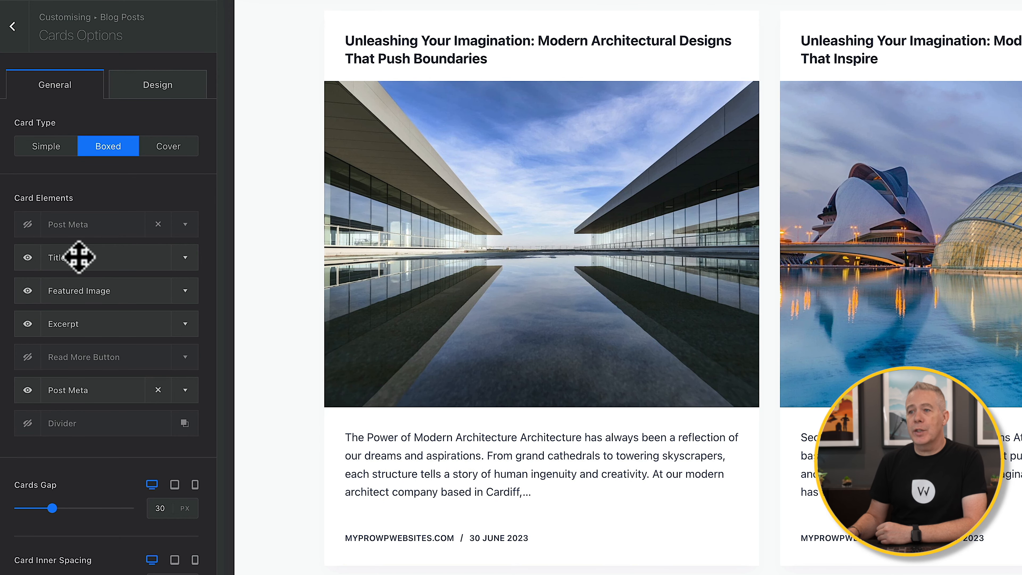
pyautogui.moveTo(79, 257); pyautogui.dragTo(76, 294)
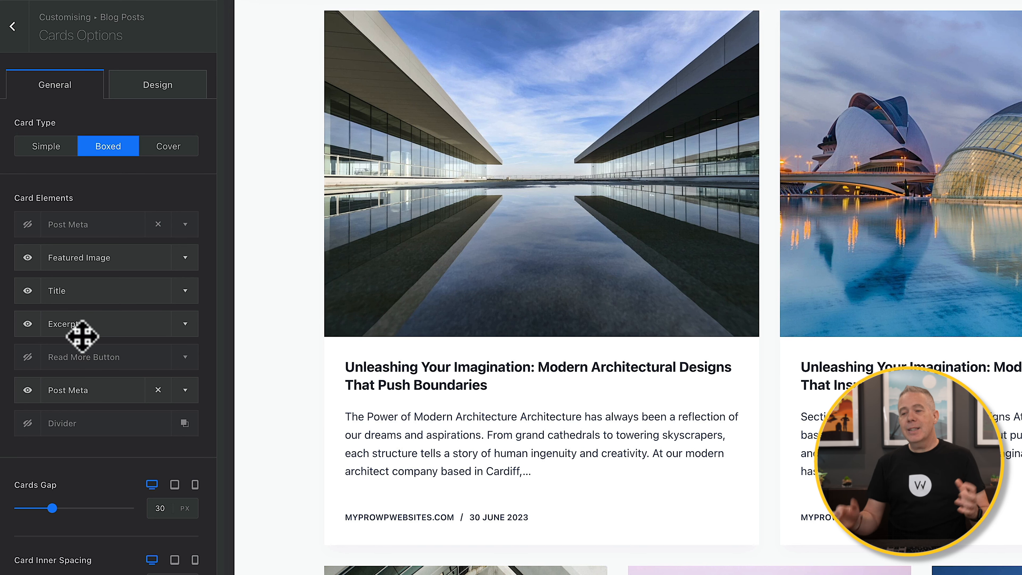
# Step: Check the Excerpt and second Post Meta settings, and enable the Divider element directly above that Post Meta
pyautogui.click(185, 325)
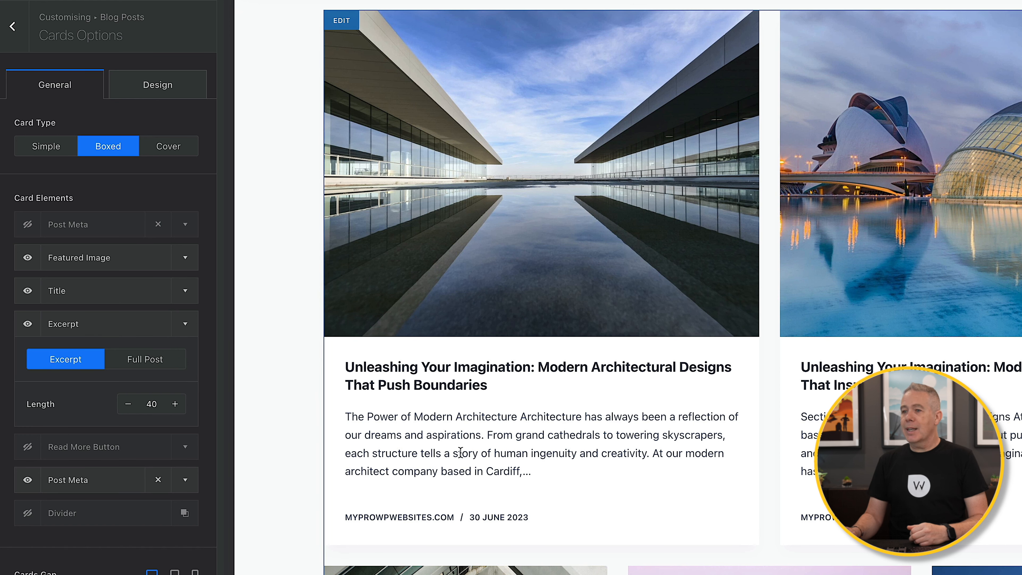
pyautogui.click(185, 323)
pyautogui.click(185, 390)
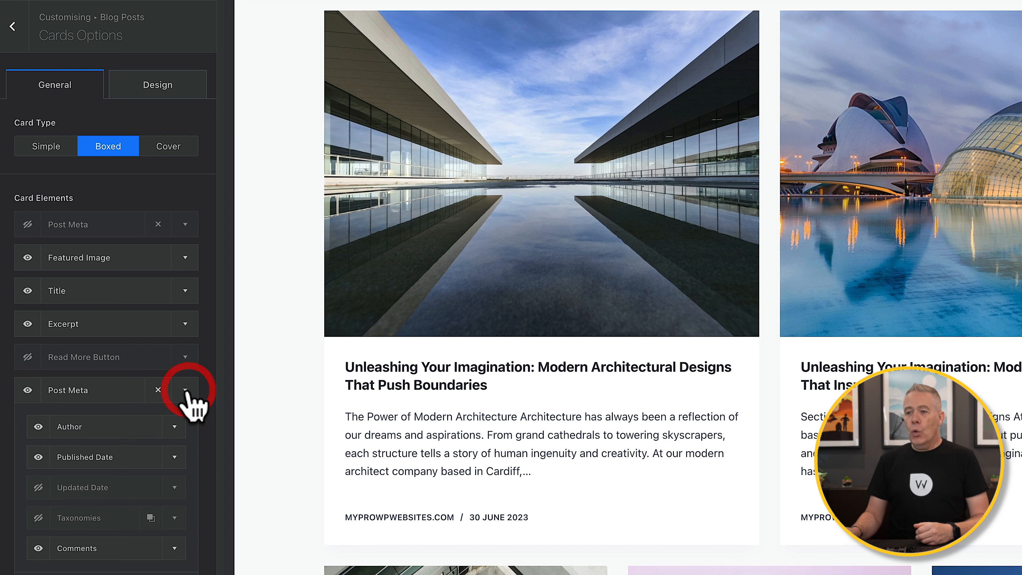
pyautogui.click(185, 390)
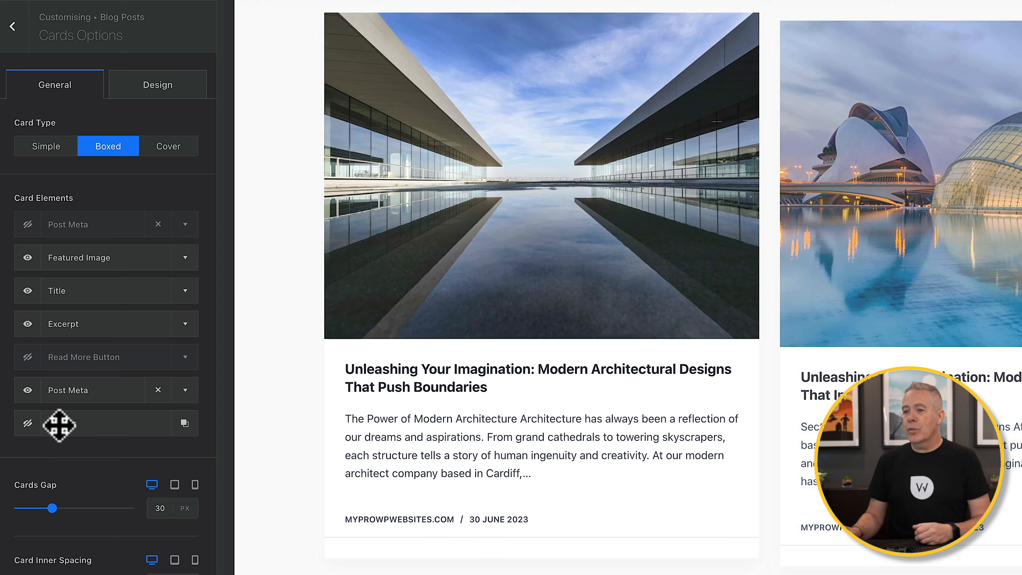
pyautogui.moveTo(100, 425); pyautogui.dragTo(89, 398)
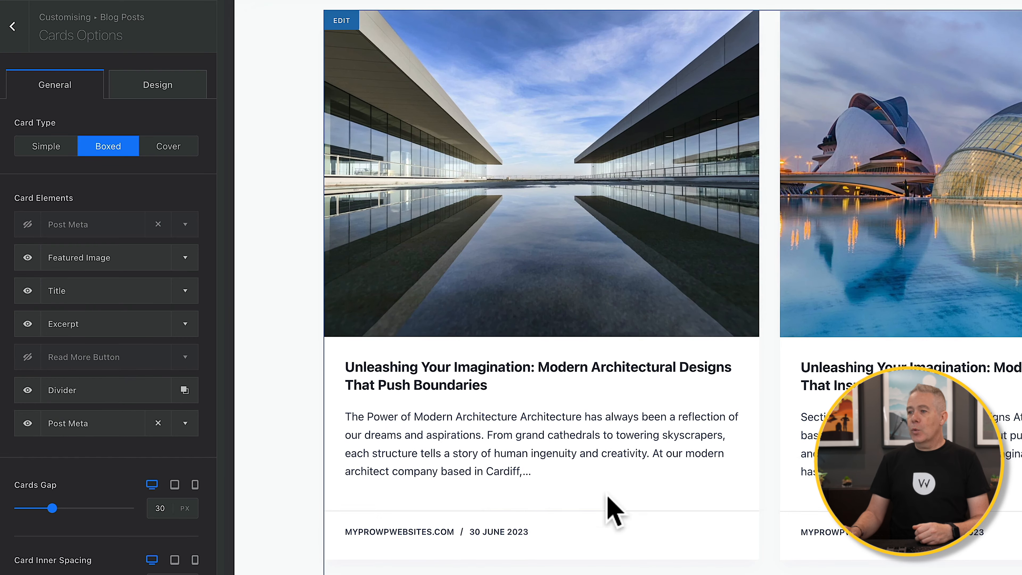
# Step: Move the Title above the Featured Image and, after comparing ratios, set the featured image's predefined ratio to 16/9
pyautogui.moveTo(60, 290); pyautogui.dragTo(60, 257)
pyautogui.click(185, 291)
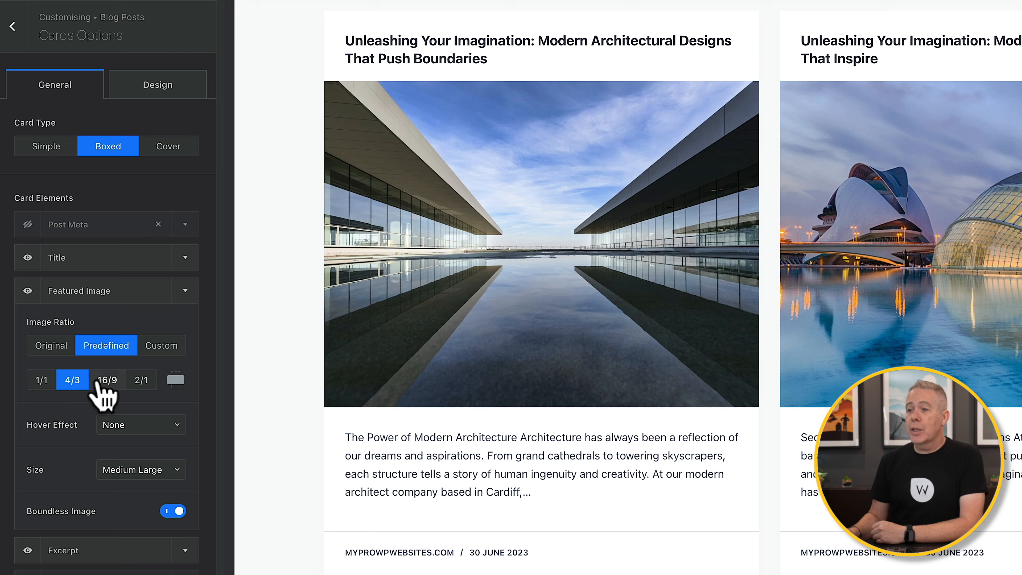
pyautogui.click(105, 379)
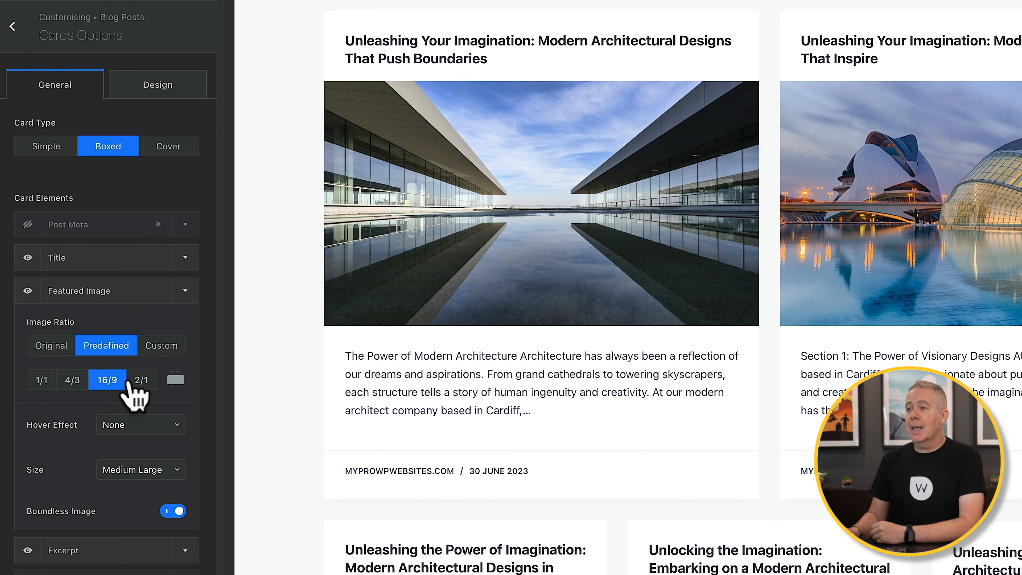
pyautogui.click(139, 380)
pyautogui.click(41, 379)
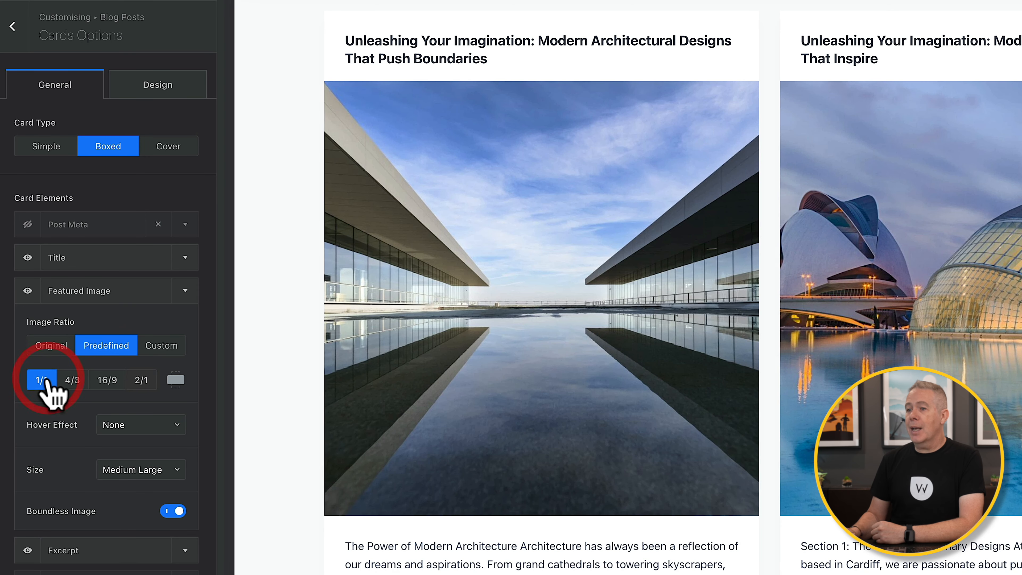
pyautogui.click(106, 380)
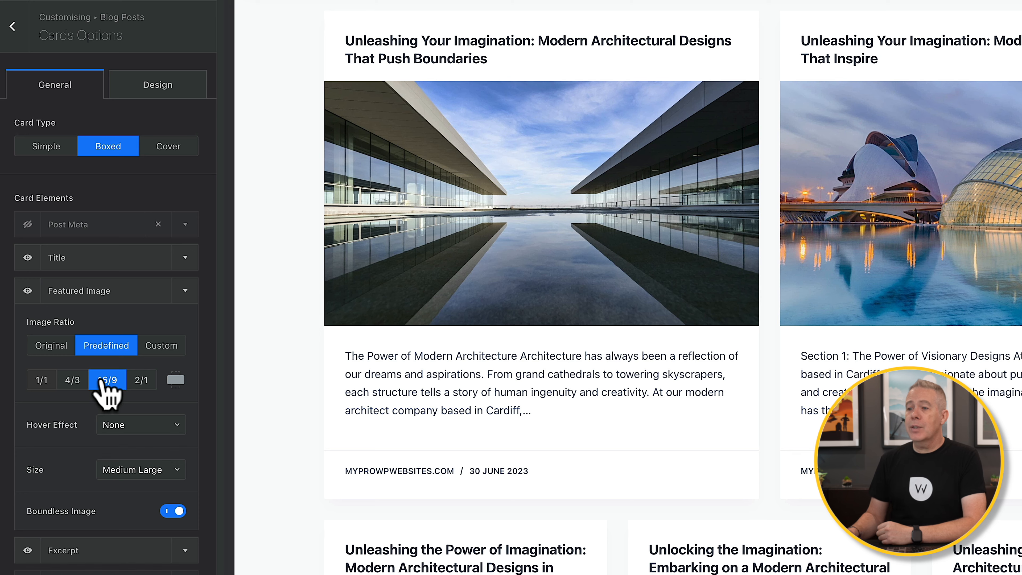
# Step: Try the Zoom In hover effect on the featured image and set the hover effect back to None
pyautogui.click(134, 426)
pyautogui.click(130, 480)
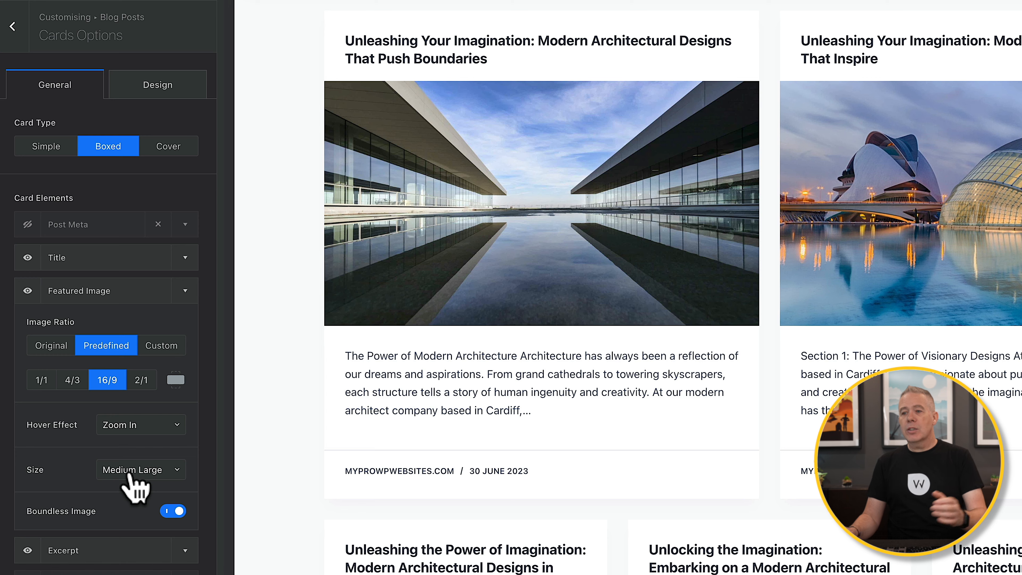
pyautogui.click(134, 479)
pyautogui.click(130, 426)
pyautogui.click(122, 456)
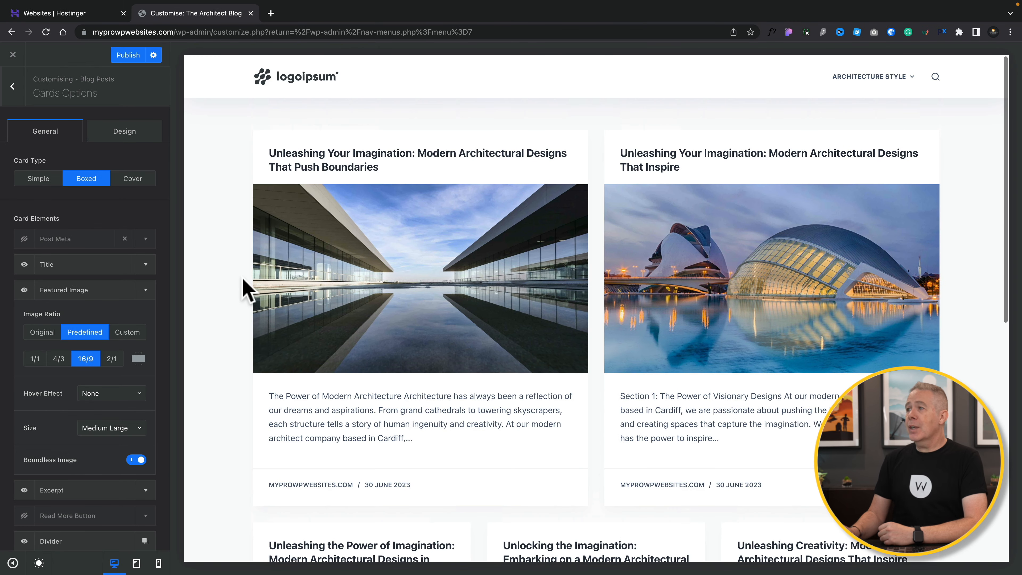
# Step: Open the first blog post from the preview to check it and publish the customiser changes
pyautogui.scroll(-5, 243, 279)
pyautogui.scroll(5, 243, 279)
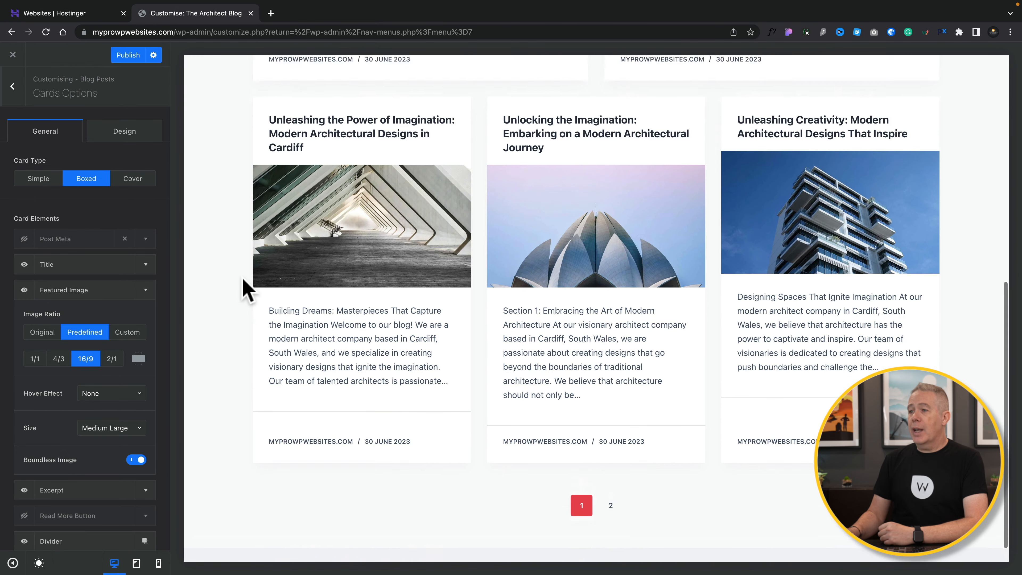
pyautogui.click(354, 256)
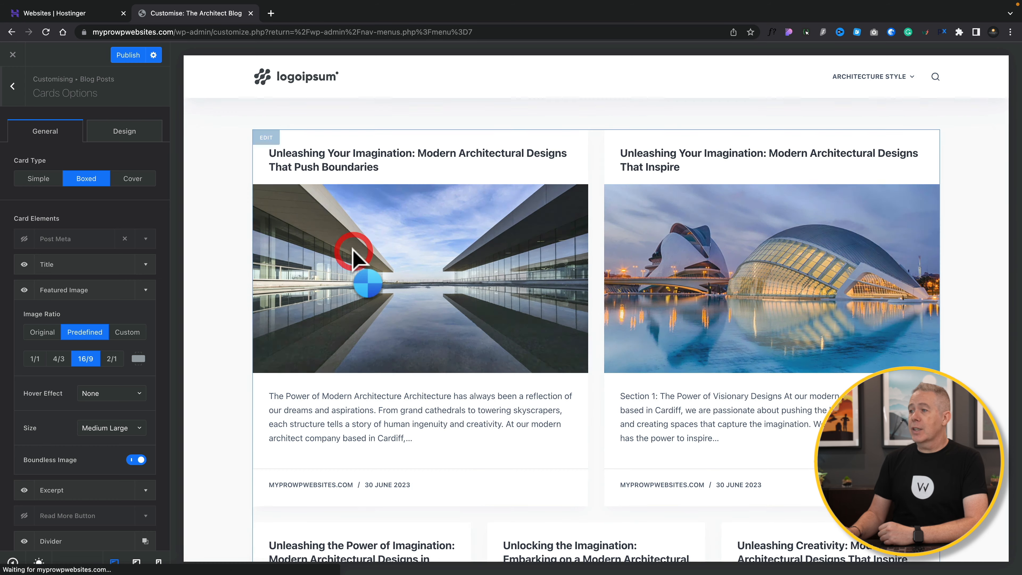
pyautogui.scroll(-10, 595, 308)
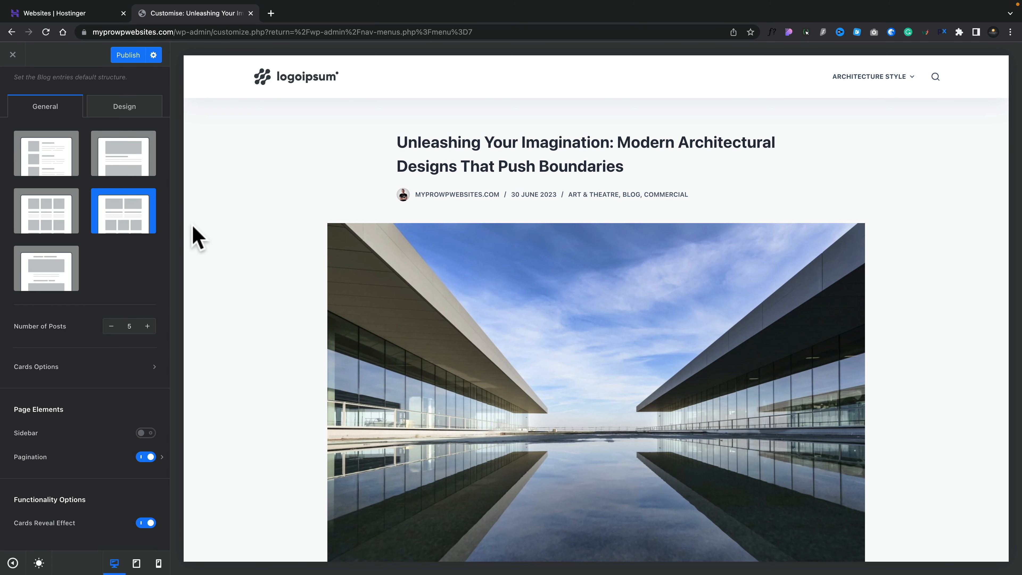
pyautogui.click(131, 55)
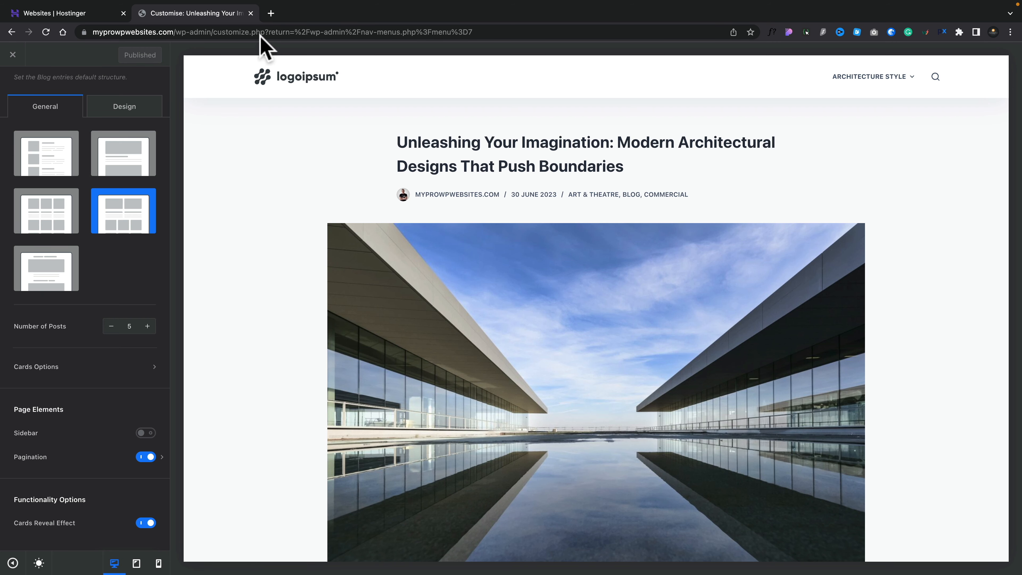
# Step: Open the live site myprowpwebsites.com in a new browser tab and check its Architecture Style menu and header search
pyautogui.click(273, 13)
pyautogui.click(264, 32)
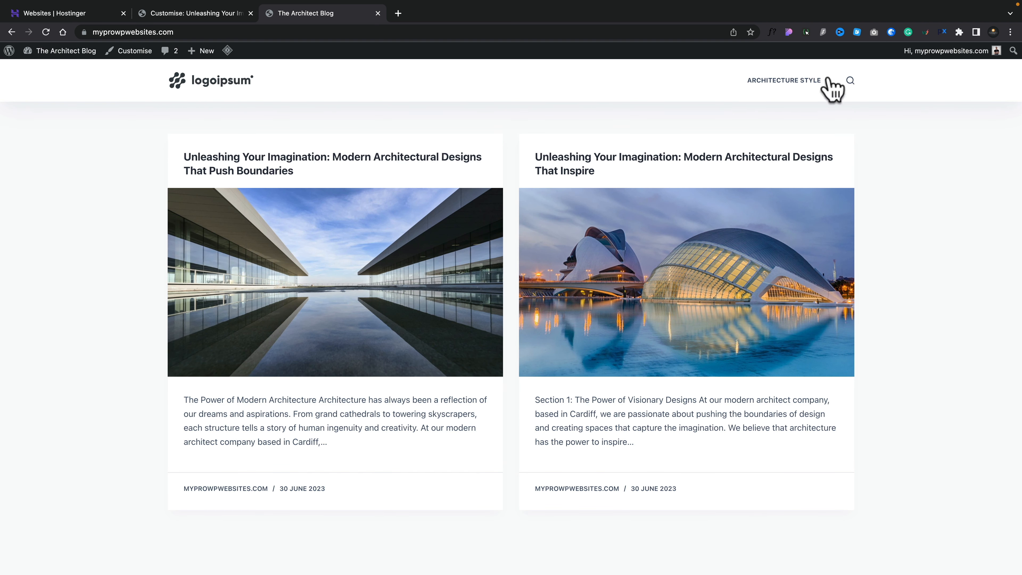
pyautogui.moveTo(829, 87)
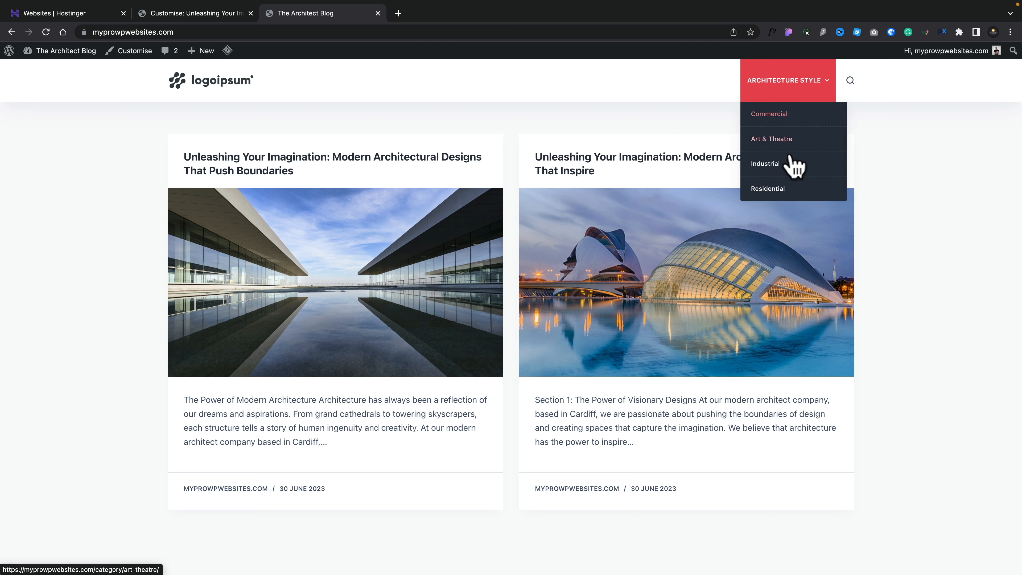
pyautogui.click(854, 80)
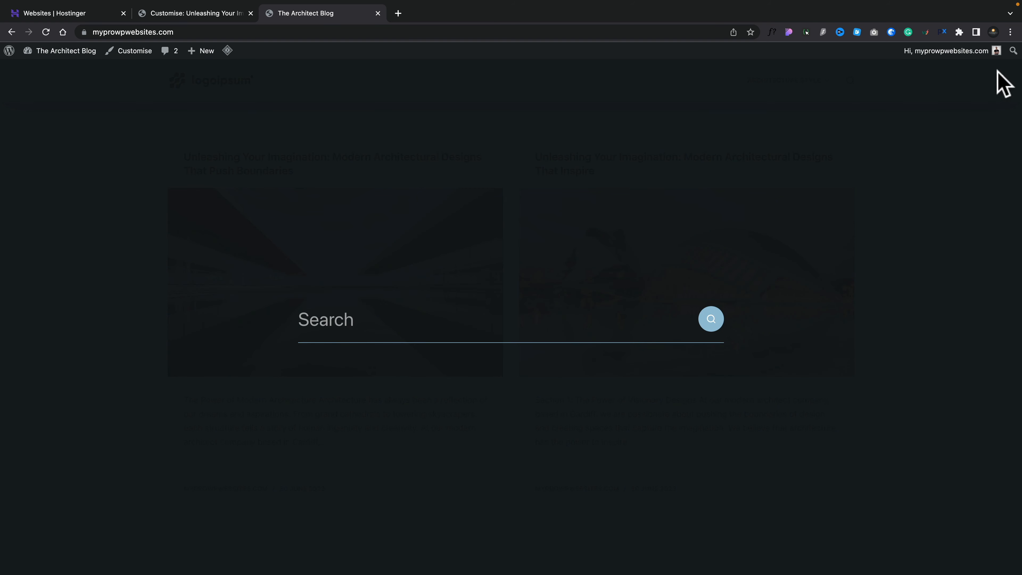
pyautogui.click(999, 79)
# Step: Review the post cards on the live blog and open page 2 of the posts
pyautogui.scroll(-7, 873, 228)
pyautogui.scroll(-5, 871, 228)
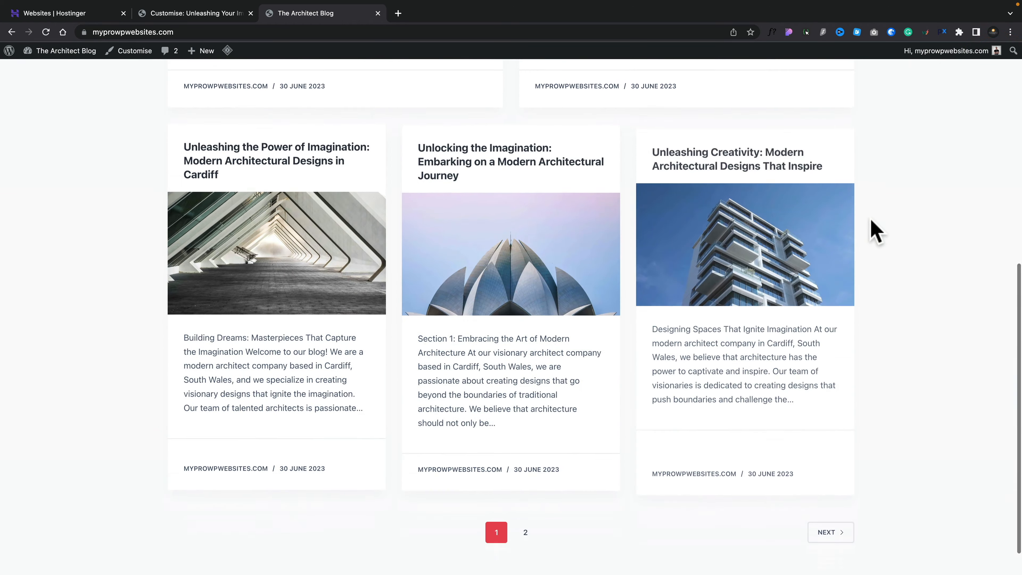
pyautogui.click(525, 495)
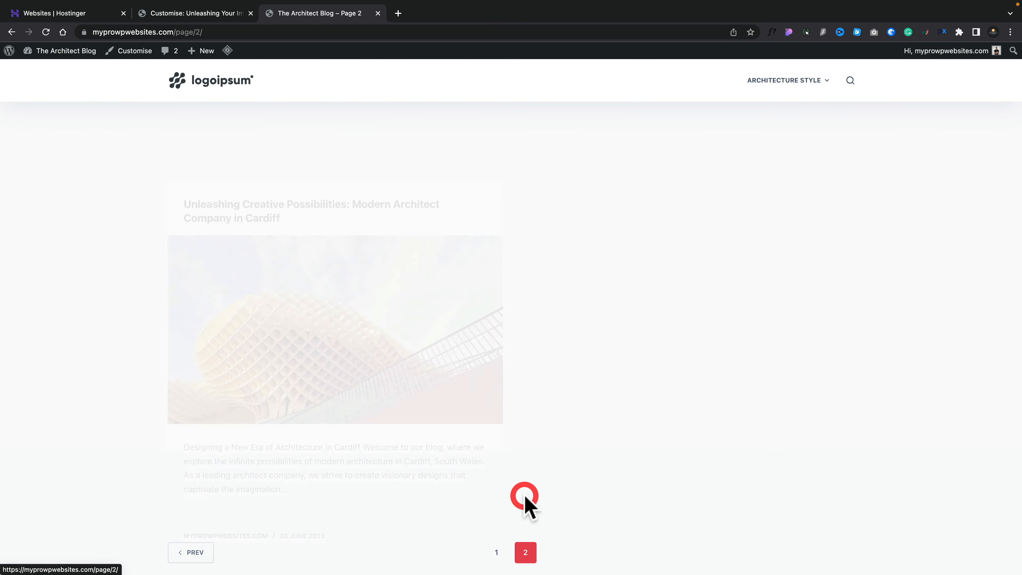
# Step: Open the post "Unleashing Creative Possibilities: Modern Architect Company in Cardiff" and review it down to the related posts
pyautogui.click(423, 304)
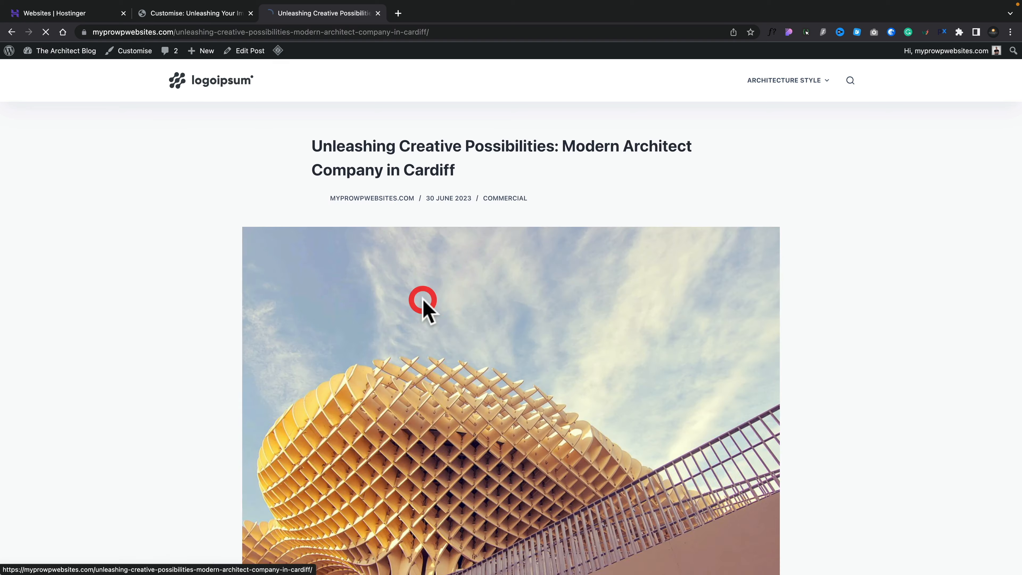
pyautogui.scroll(-1, 150, 368)
pyautogui.scroll(-15, 149, 369)
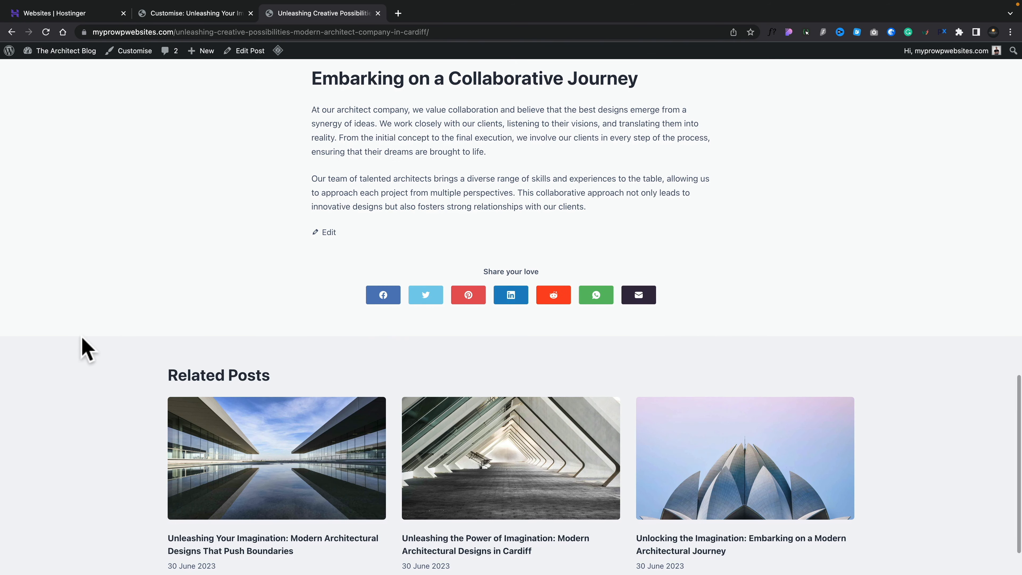
pyautogui.scroll(-2, 85, 376)
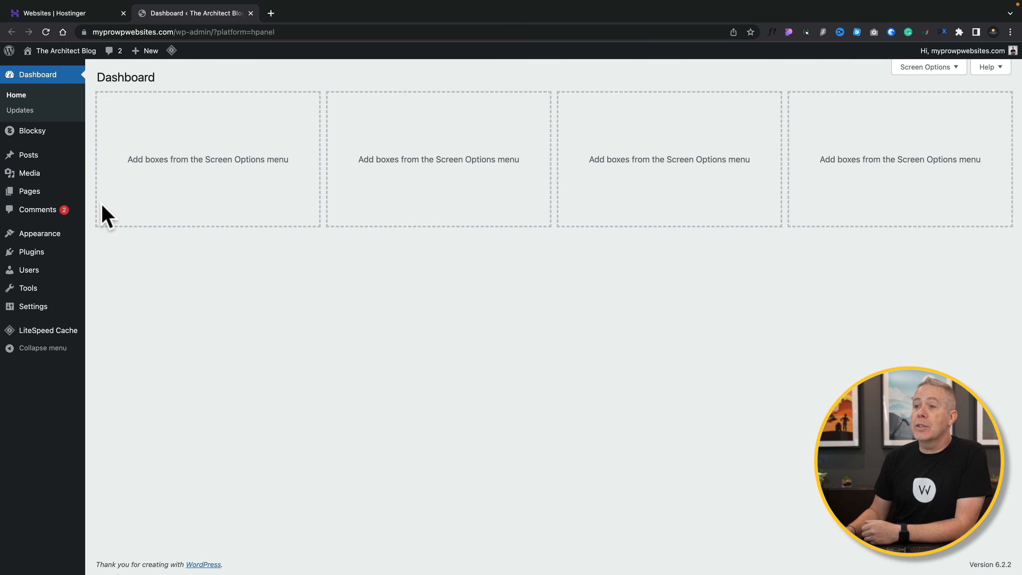
# Step: Create a new WordPress page and title it "Homepage"
pyautogui.moveTo(38, 194)
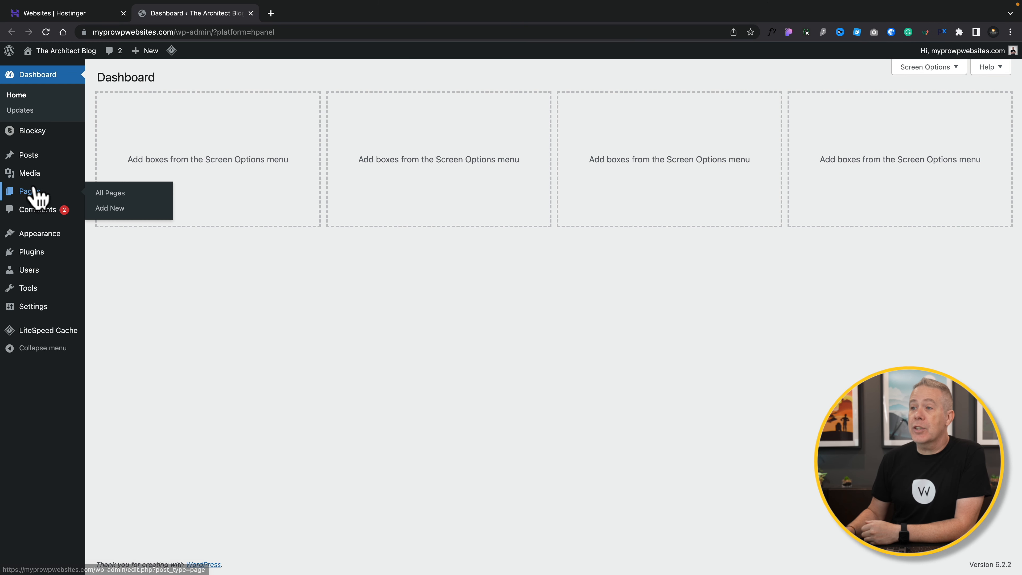
pyautogui.click(120, 208)
pyautogui.click(111, 124)
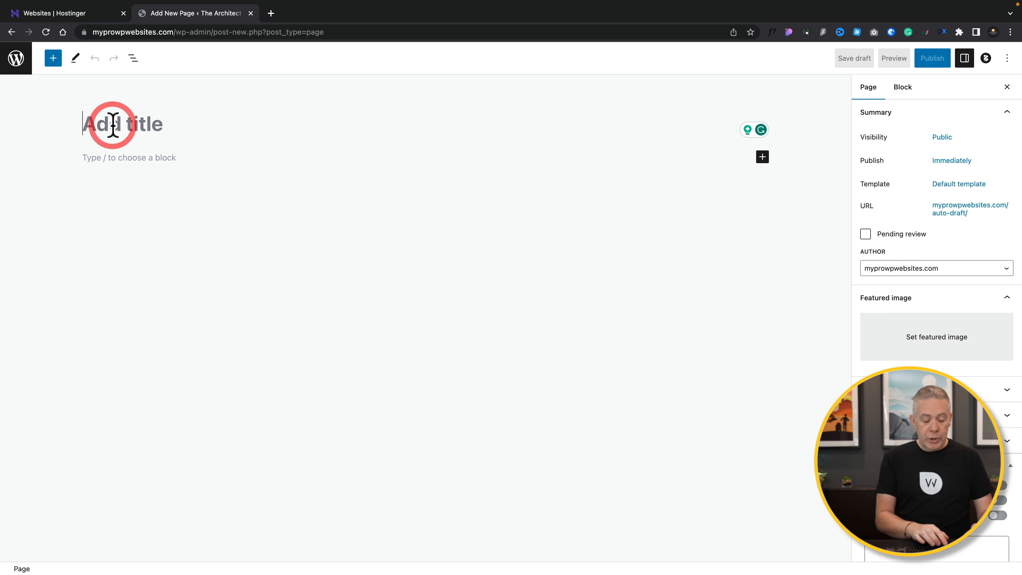
pyautogui.write('Homepage')
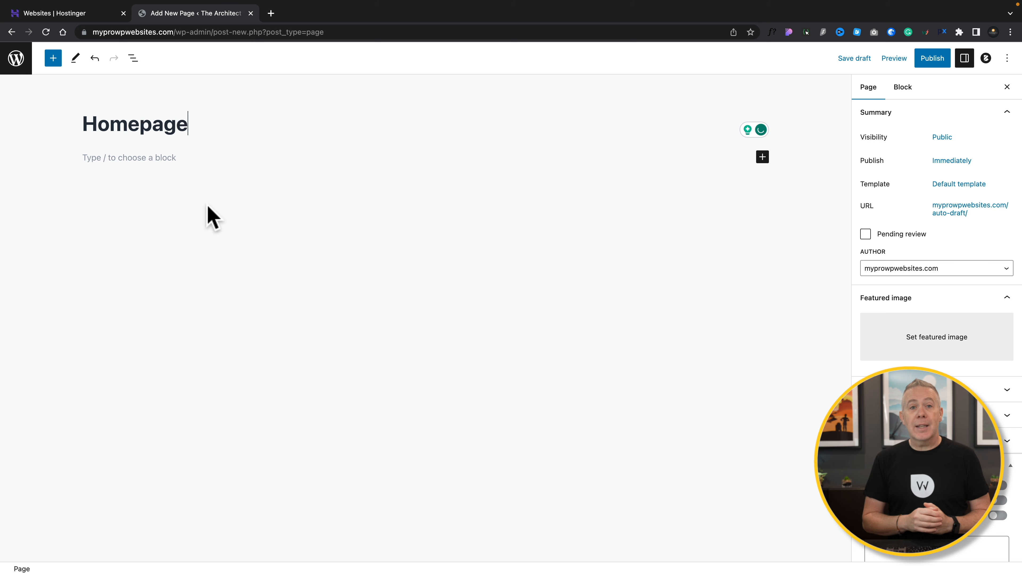
# Step: Search the block library for "cover" and add a Cover block to the page
pyautogui.click(54, 59)
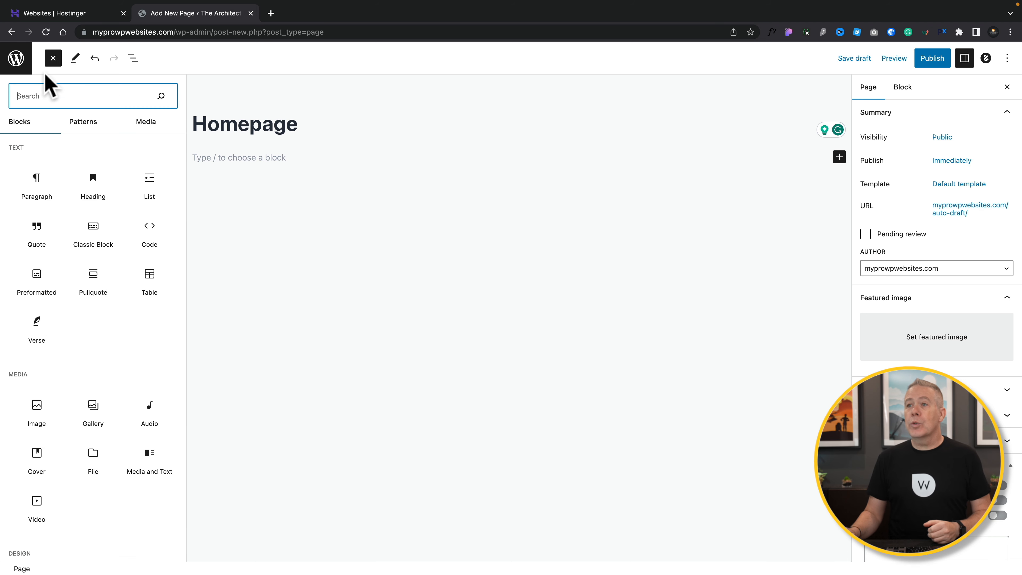
pyautogui.write('cover')
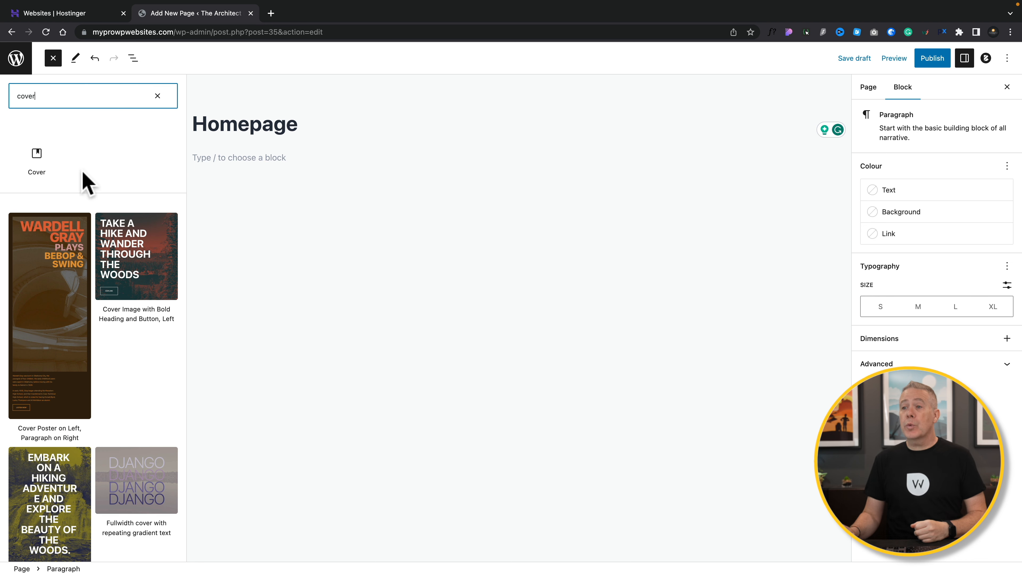
pyautogui.moveTo(123, 292)
pyautogui.click(37, 159)
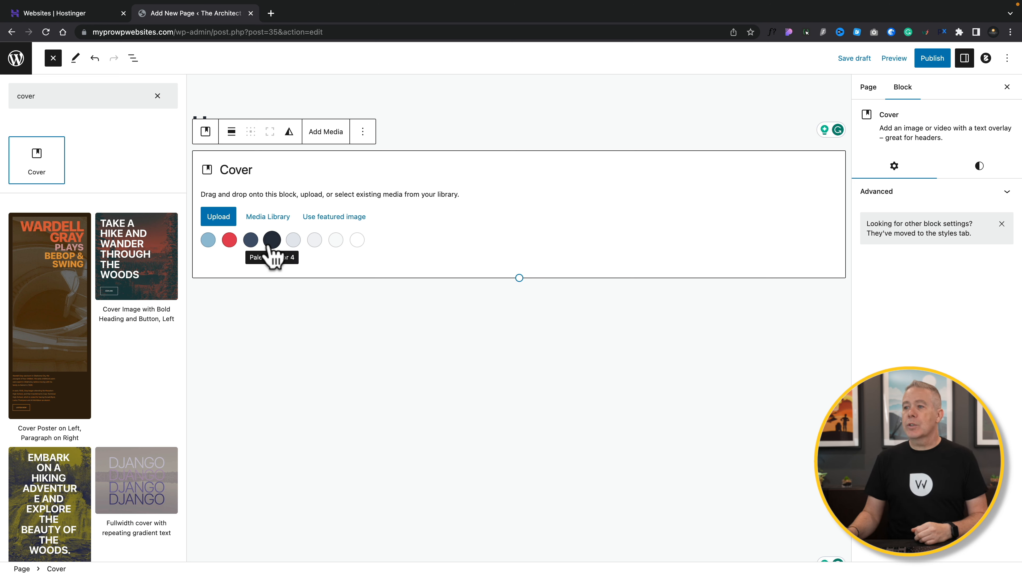
# Step: Set the Cover block's background to the image pexels-pixabay-534174.jpg from the media library
pyautogui.click(258, 220)
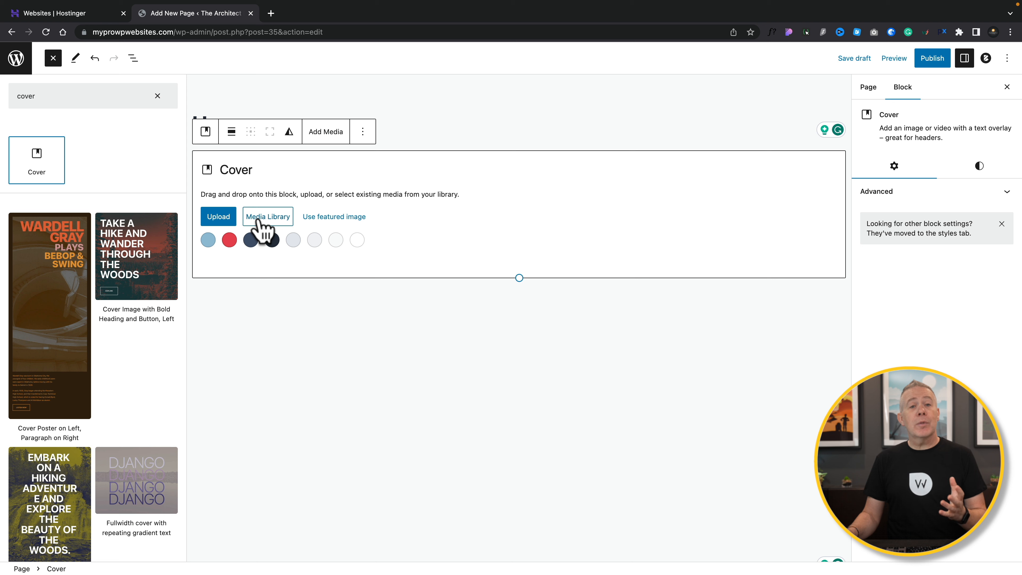
pyautogui.click(258, 220)
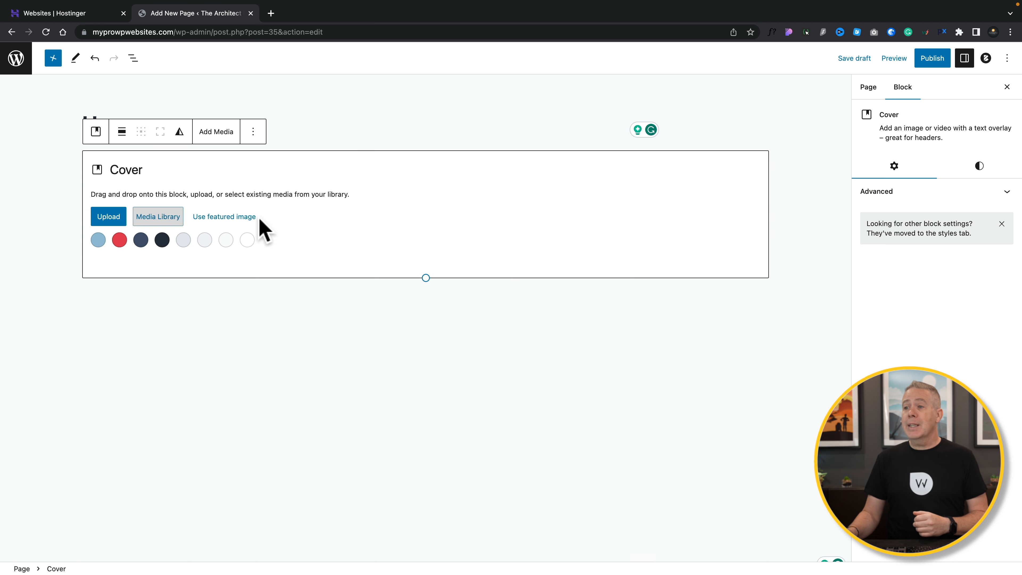
pyautogui.click(161, 220)
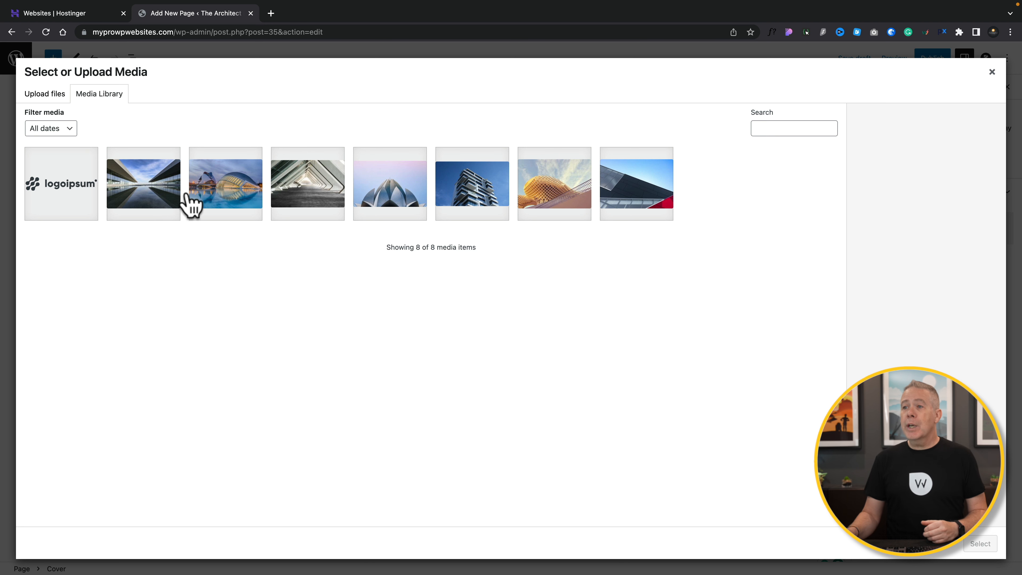
pyautogui.click(146, 191)
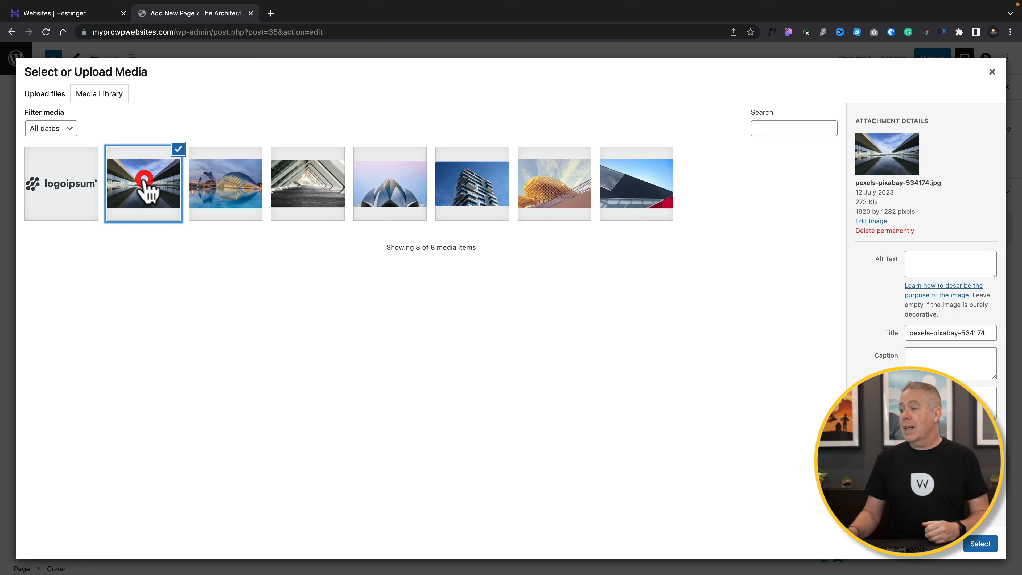
pyautogui.click(980, 543)
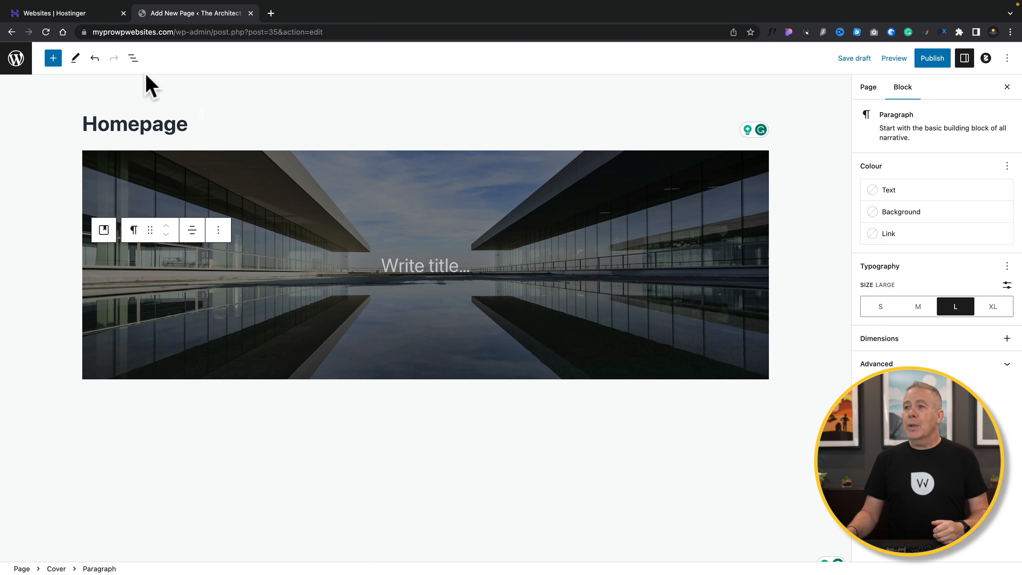
# Step: Show the page's block list and enter "Architectural Inspiration" as the title text in the Cover block's paragraph
pyautogui.click(135, 62)
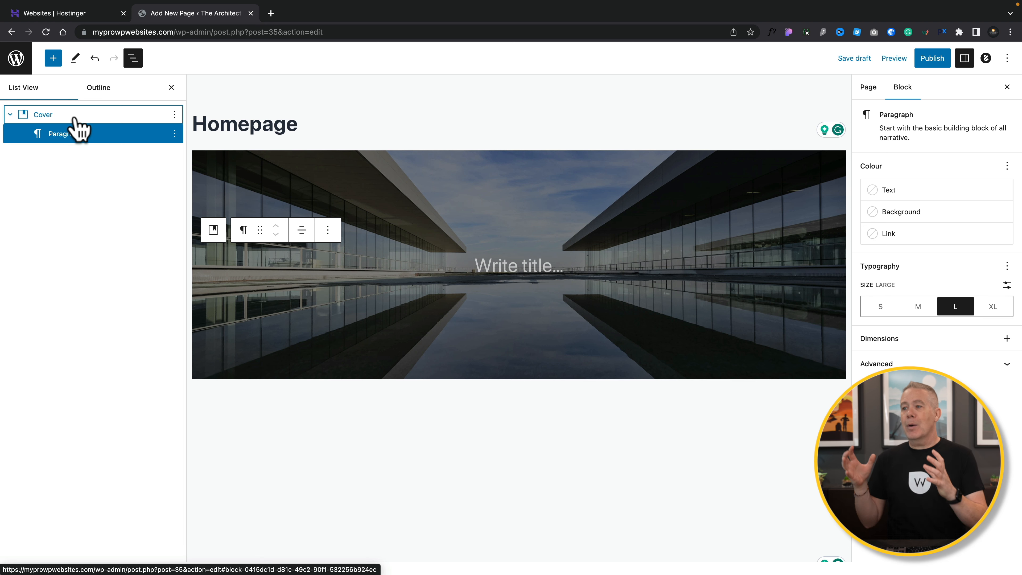
pyautogui.click(56, 115)
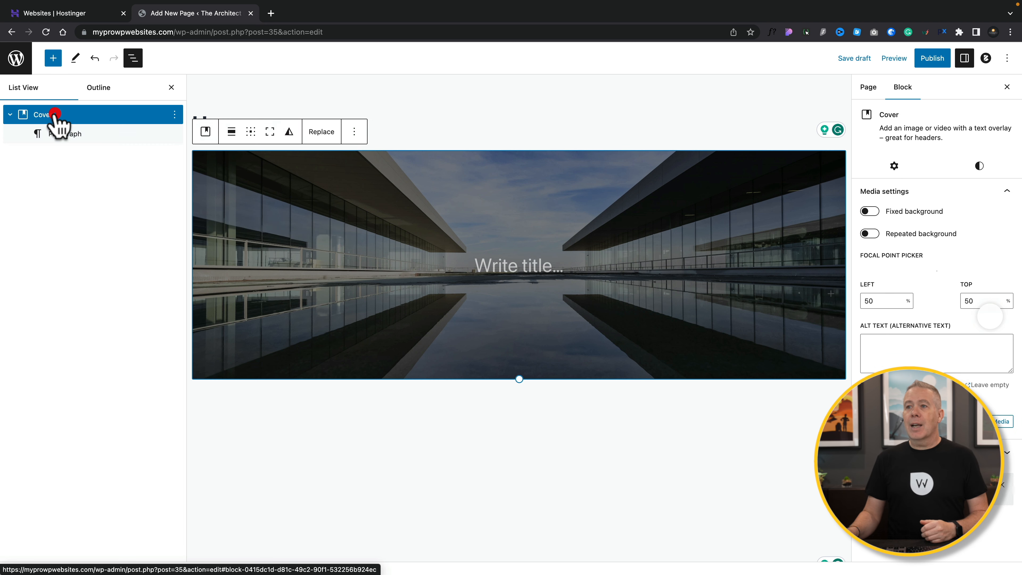
pyautogui.click(61, 133)
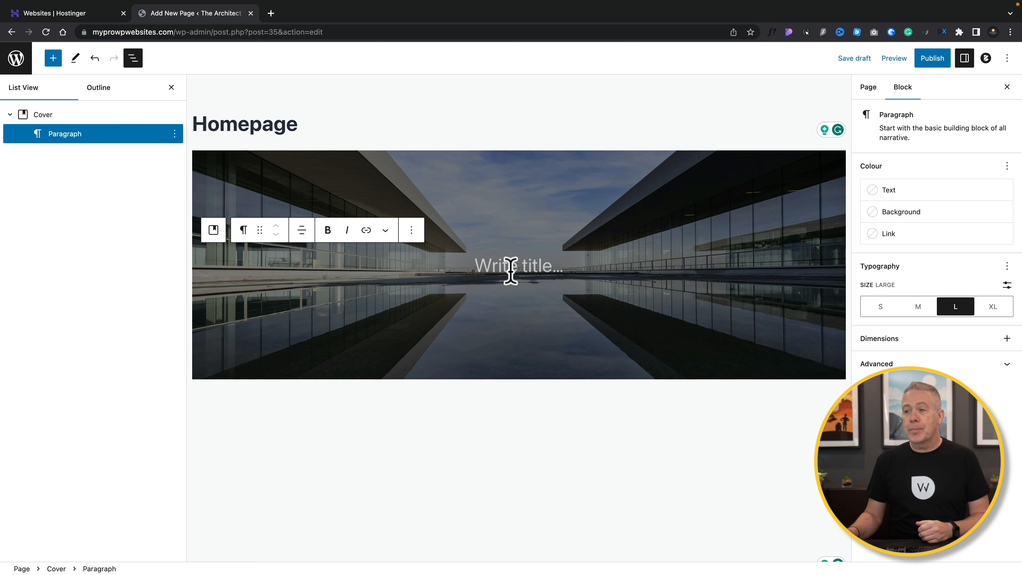
pyautogui.write('Architectural Inspiration')
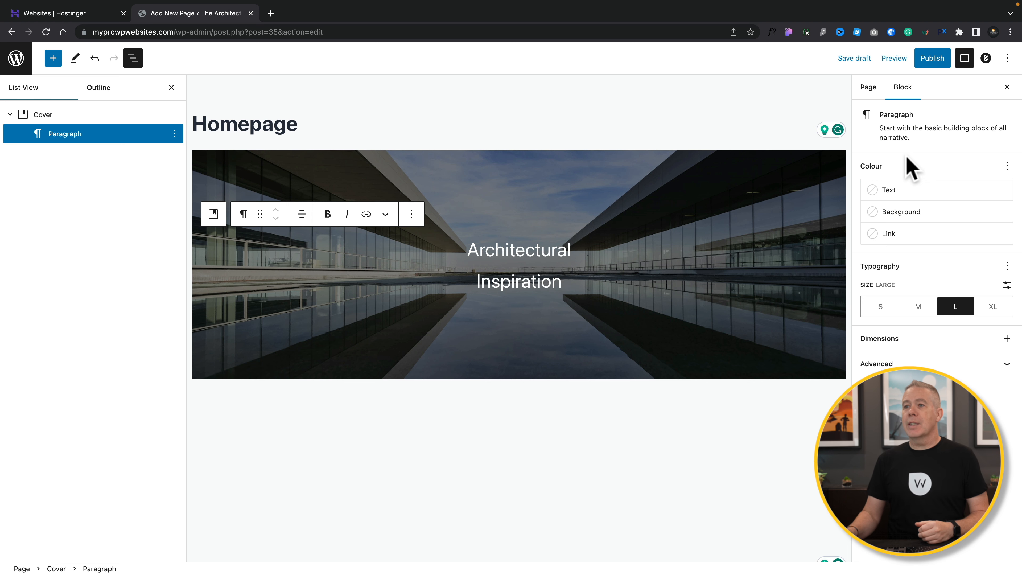
# Step: Examine the Cover block's media settings, including the focal point picker, alternative text and advanced options
pyautogui.click(50, 135)
pyautogui.click(43, 116)
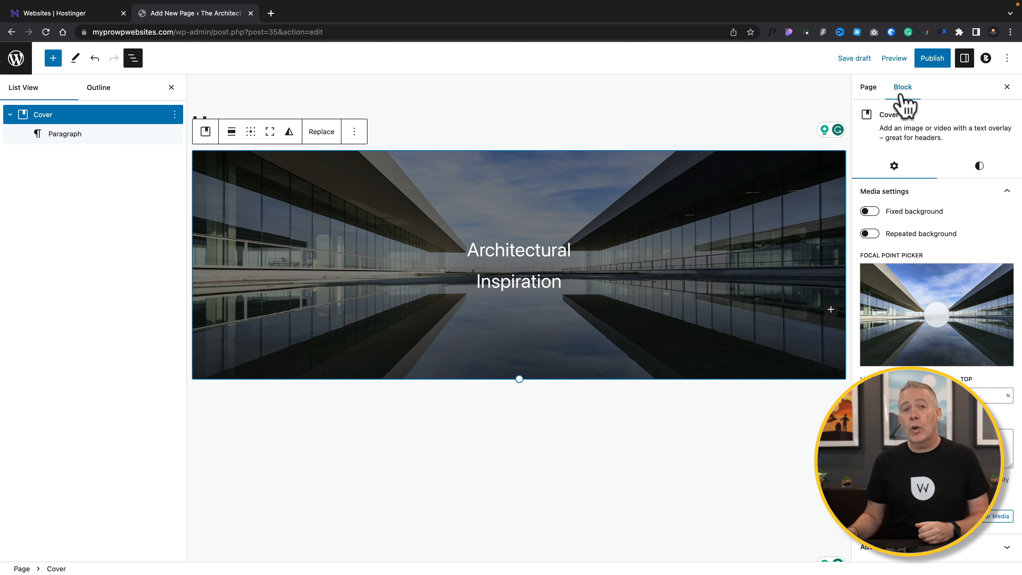
pyautogui.click(979, 168)
pyautogui.click(893, 169)
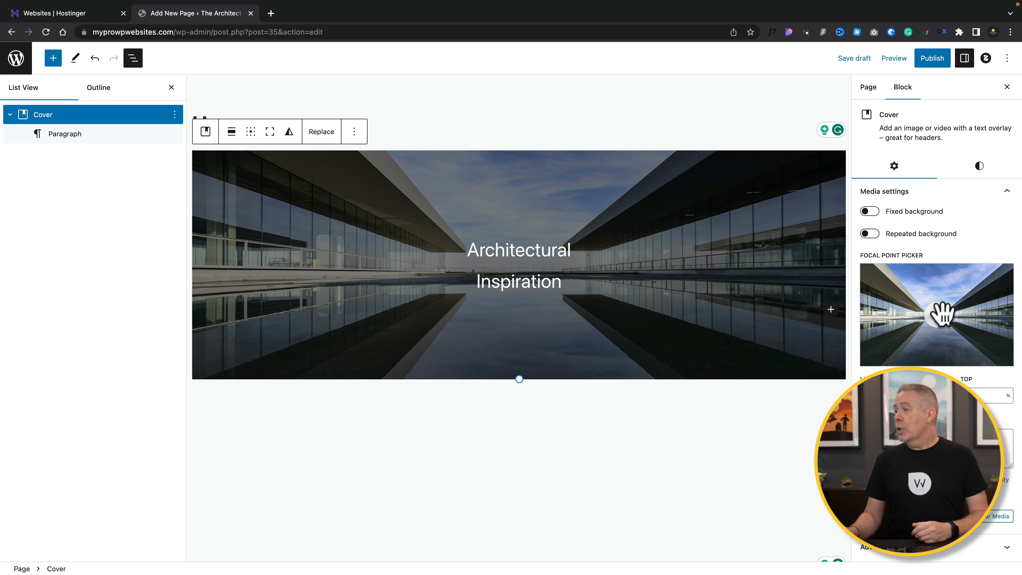
pyautogui.moveTo(938, 316)
pyautogui.mouseDown()
pyautogui.moveTo(901, 290)
pyautogui.moveTo(963, 336)
pyautogui.moveTo(963, 292)
pyautogui.moveTo(937, 317)
pyautogui.moveTo(921, 310)
pyautogui.moveTo(946, 303)
pyautogui.moveTo(935, 318)
pyautogui.mouseUp()
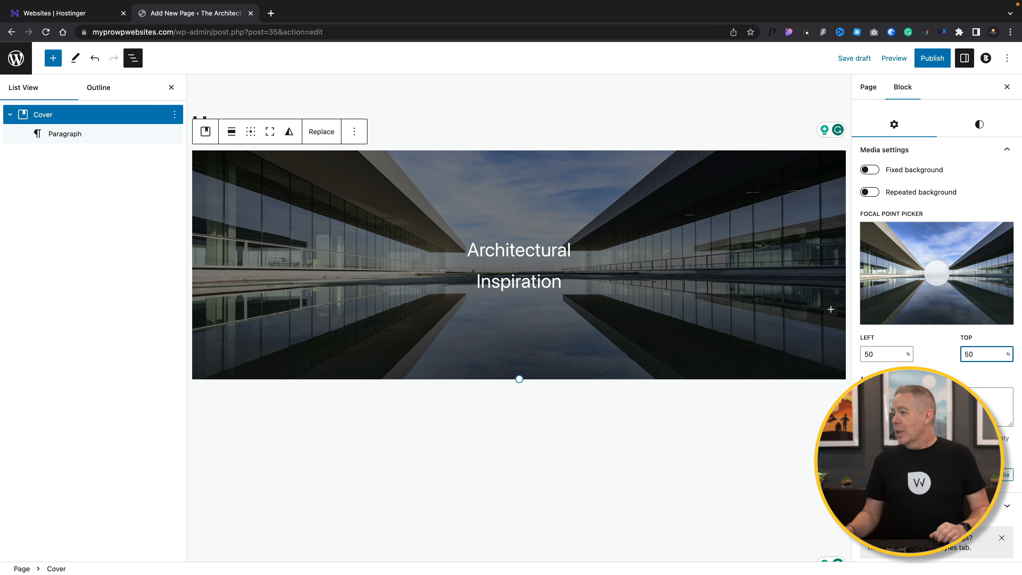
pyautogui.click(893, 393)
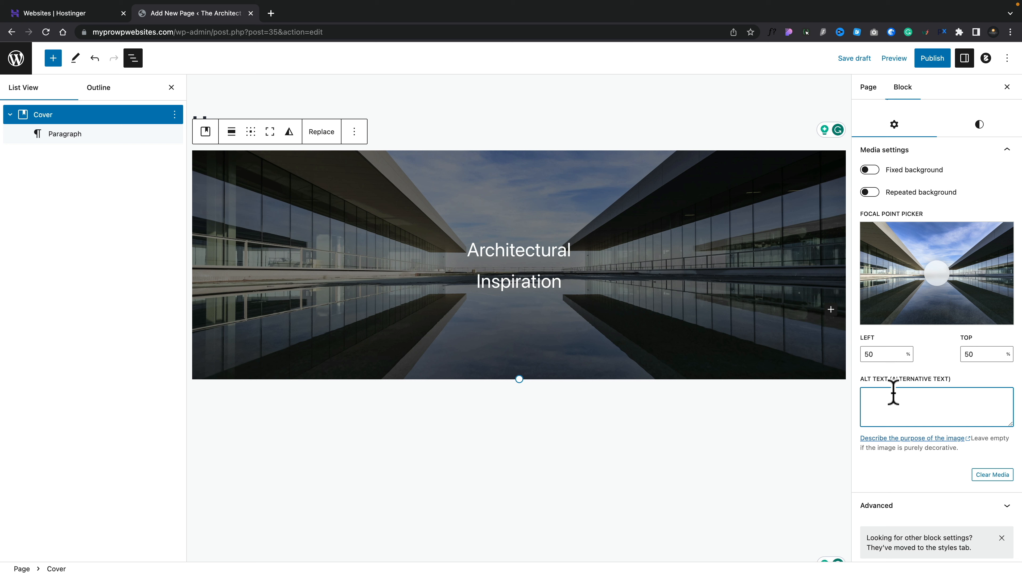
pyautogui.click(1004, 505)
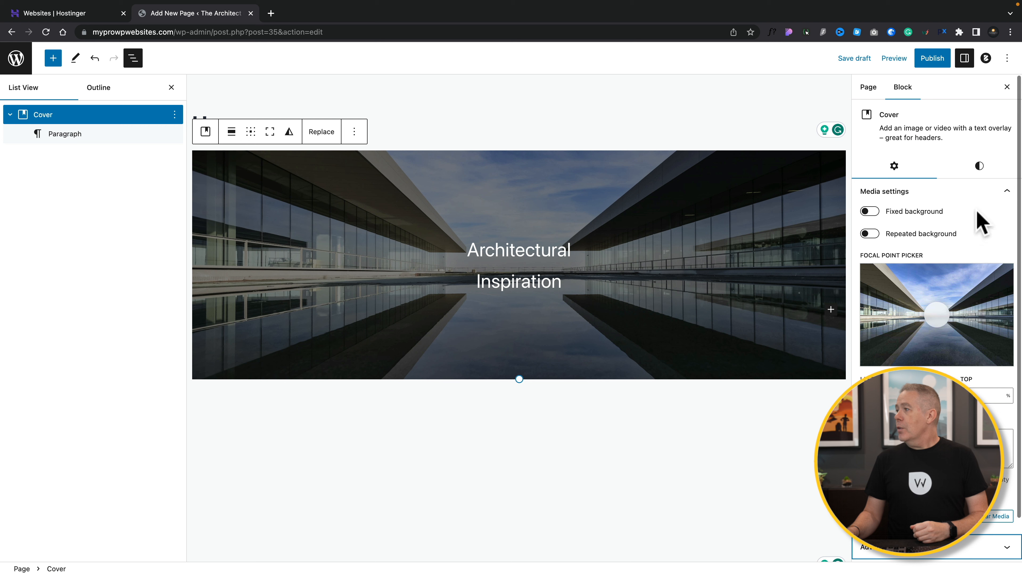
# Step: Set the Cover block's overlay opacity to 60 and its overlay colour to the dark theme colour #293241
pyautogui.click(980, 167)
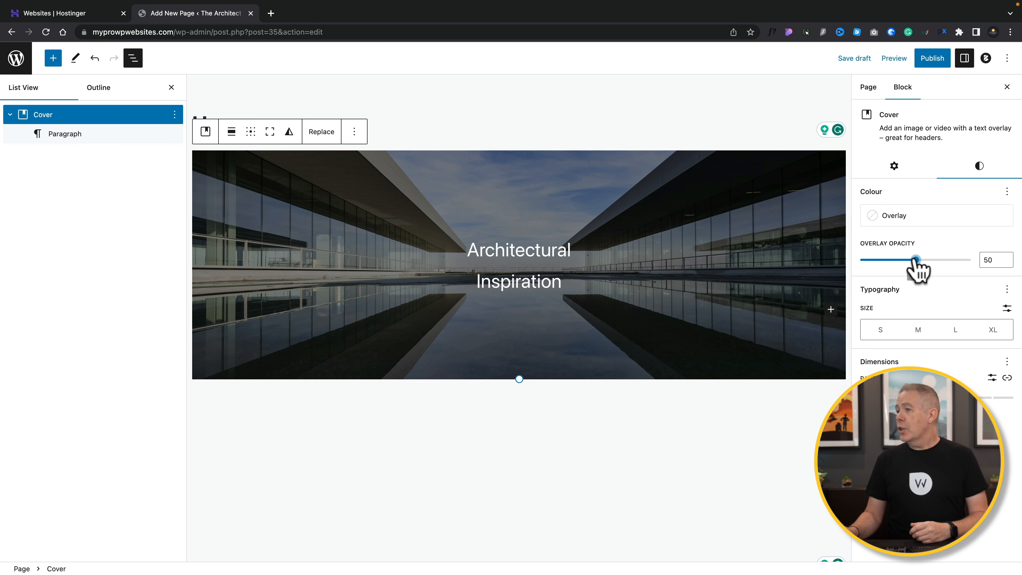
pyautogui.moveTo(915, 260)
pyautogui.mouseDown()
pyautogui.moveTo(946, 261)
pyautogui.moveTo(895, 260)
pyautogui.moveTo(927, 261)
pyautogui.mouseUp()
pyautogui.click(875, 218)
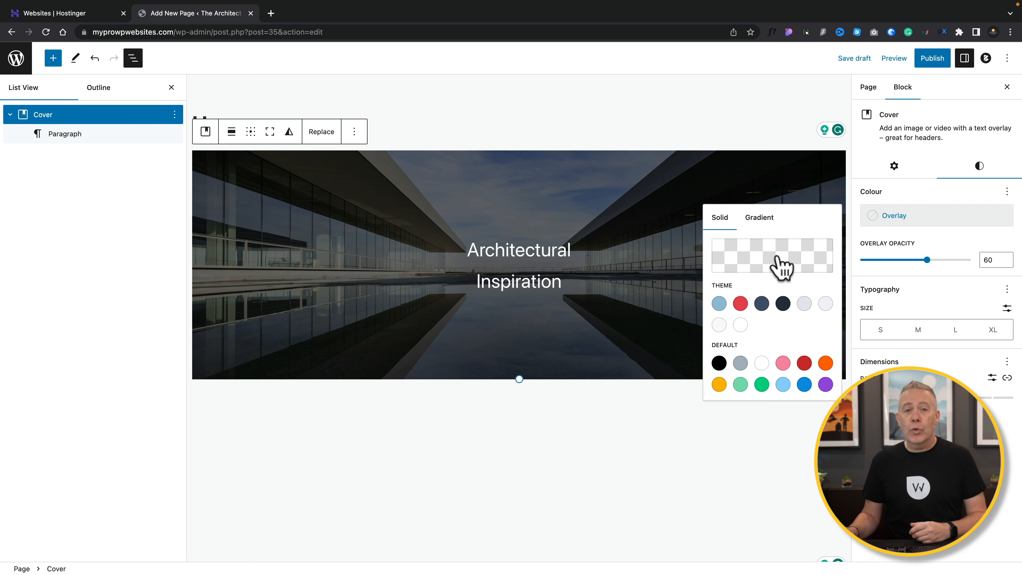
pyautogui.click(741, 304)
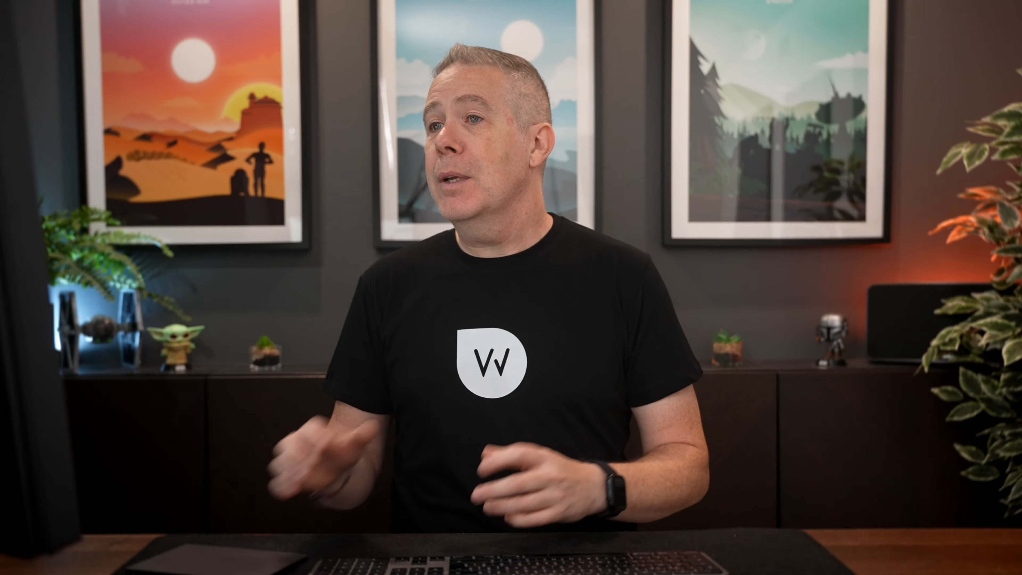
pyautogui.click(783, 304)
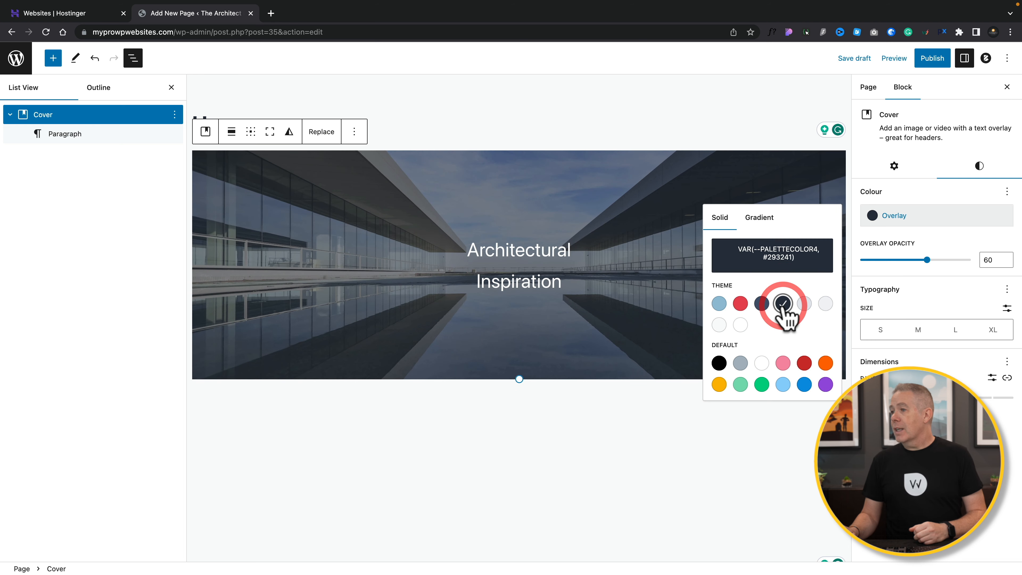
# Step: Add the Appearance control to the Cover block's Typography settings and a further spacing control to its Dimensions settings
pyautogui.click(937, 292)
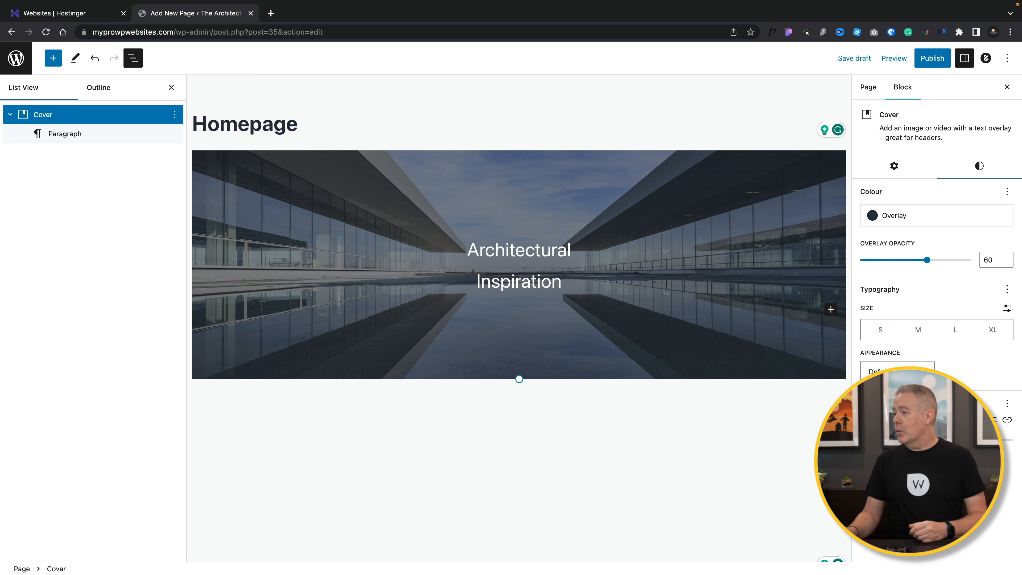
pyautogui.click(1007, 403)
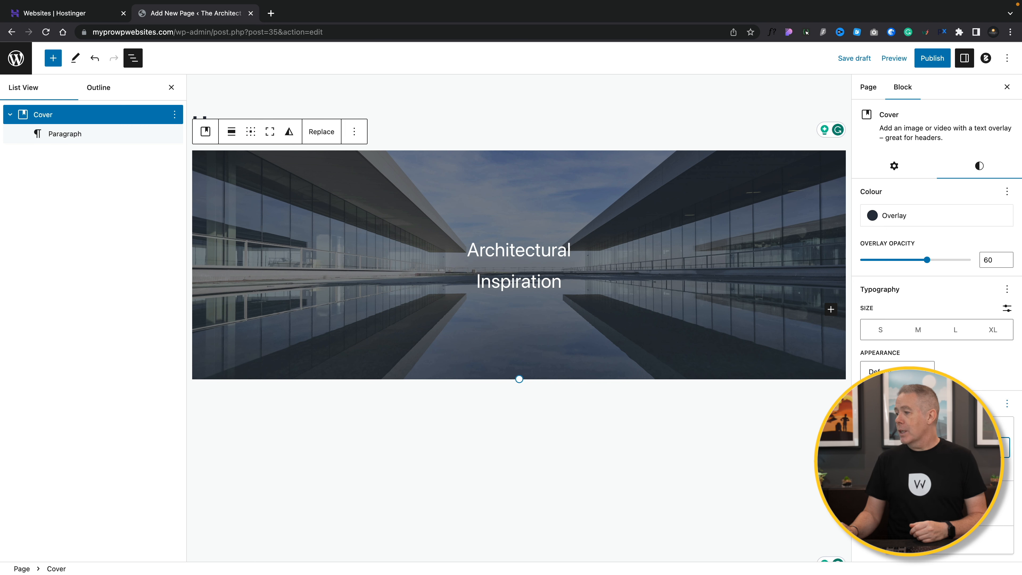
pyautogui.click(974, 380)
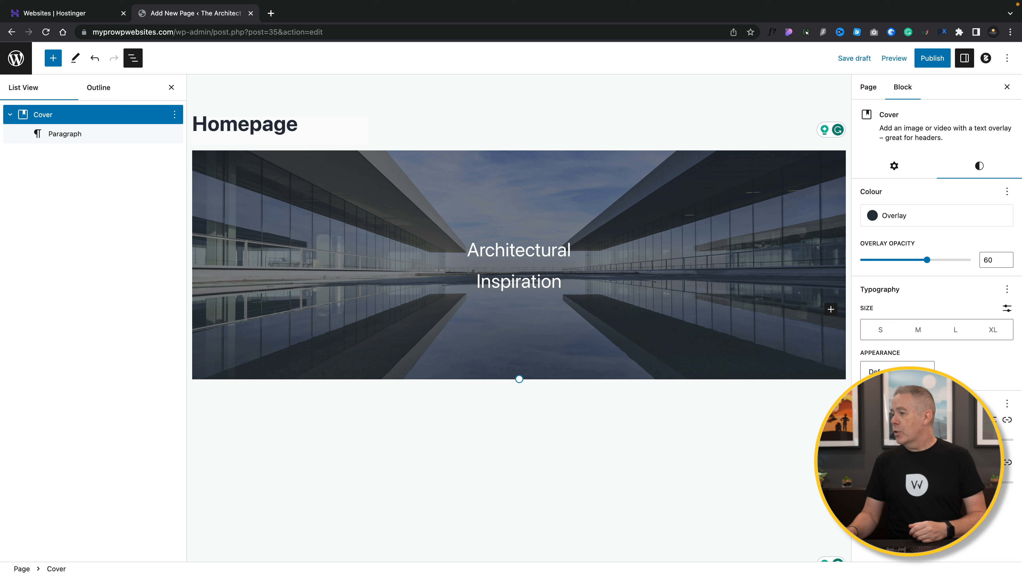
# Step: Try the Cover block's spacing sliders and unlink the padding so each side has its own setting
pyautogui.moveTo(864, 439)
pyautogui.mouseDown()
pyautogui.moveTo(1011, 443)
pyautogui.moveTo(863, 441)
pyautogui.mouseUp()
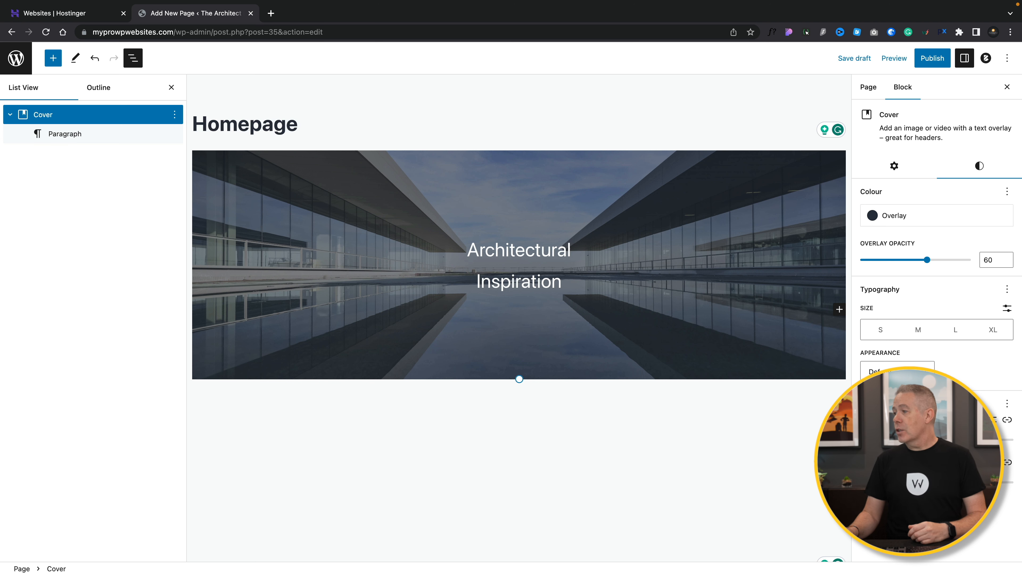
pyautogui.moveTo(879, 482)
pyautogui.mouseDown()
pyautogui.moveTo(969, 482)
pyautogui.moveTo(880, 482)
pyautogui.mouseUp()
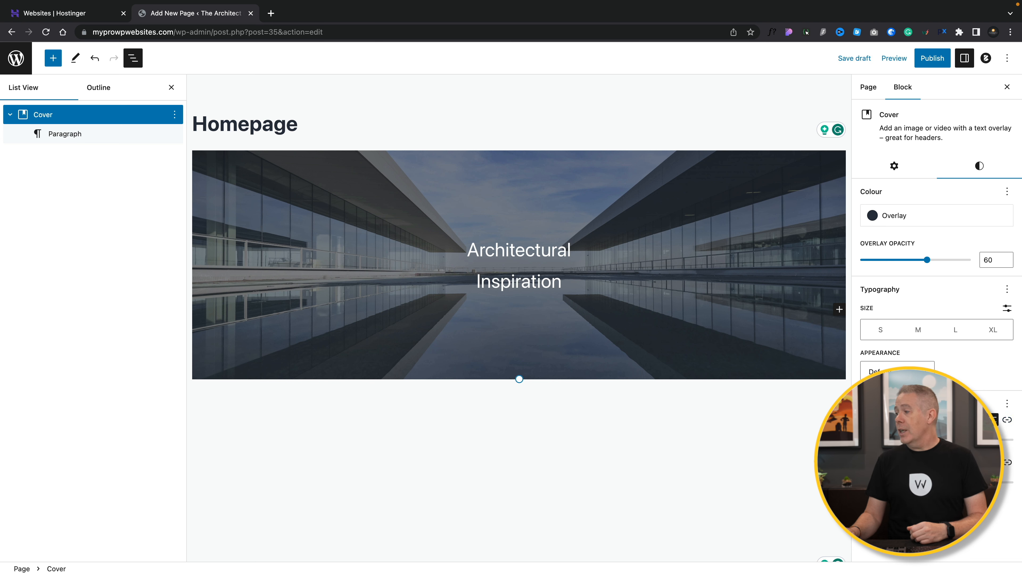
pyautogui.moveTo(861, 439)
pyautogui.mouseDown()
pyautogui.moveTo(1013, 447)
pyautogui.moveTo(861, 442)
pyautogui.mouseUp()
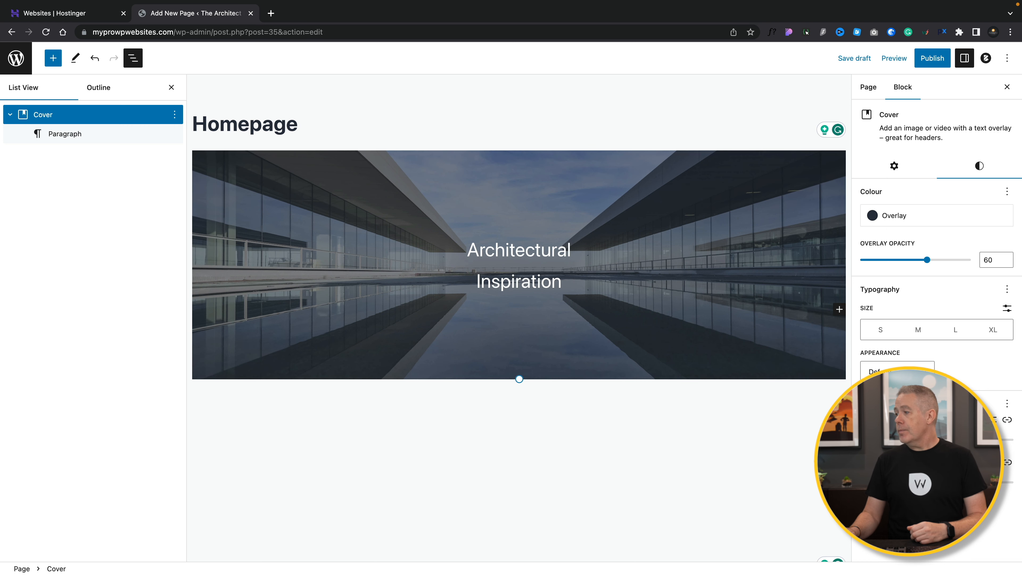
pyautogui.click(1007, 420)
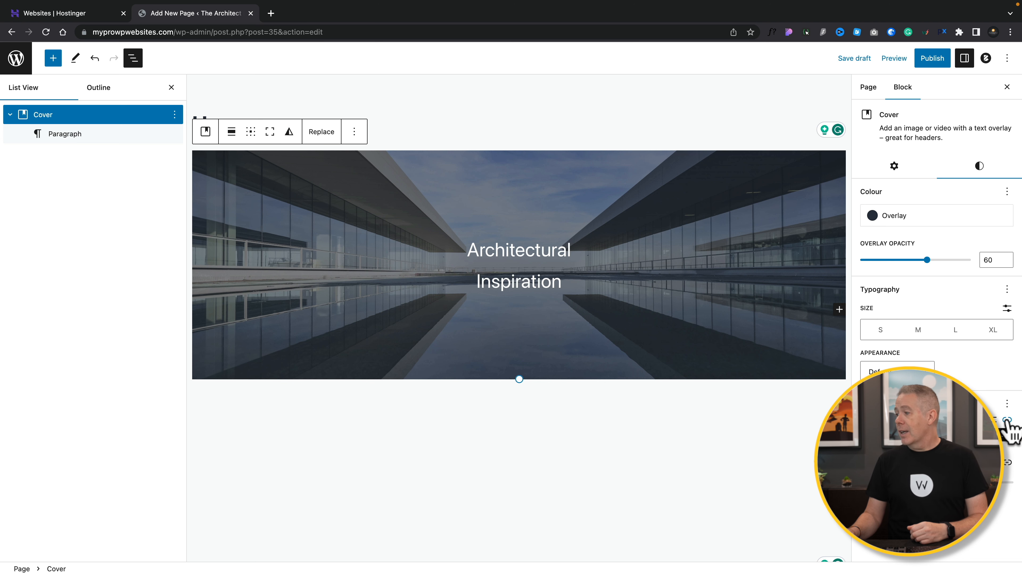
pyautogui.scroll(-5, 1001, 403)
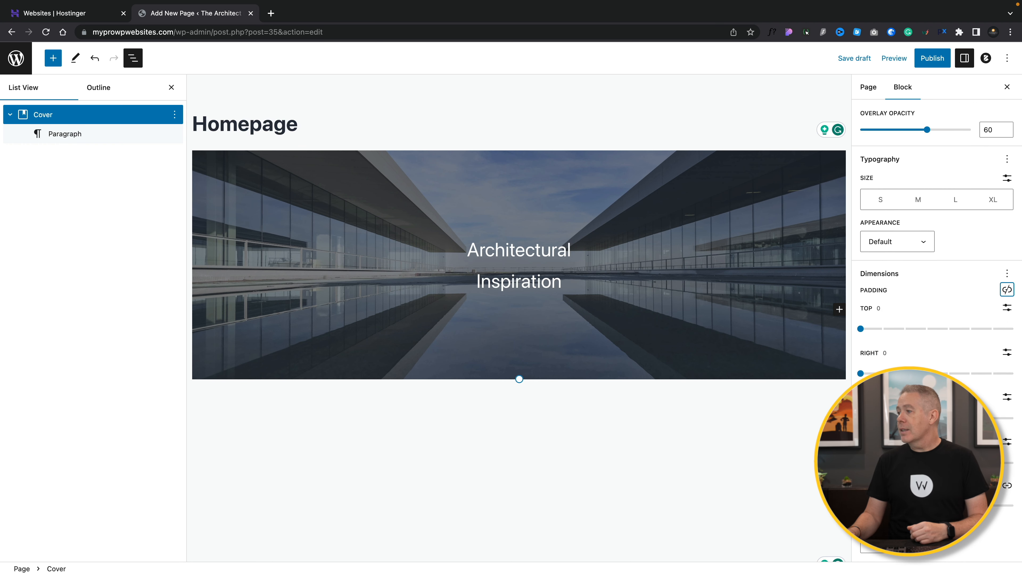
# Step: Try a top padding of 7 on the Cover block, return it to 0, and link the padding sides again
pyautogui.moveTo(860, 329); pyautogui.dragTo(1011, 341)
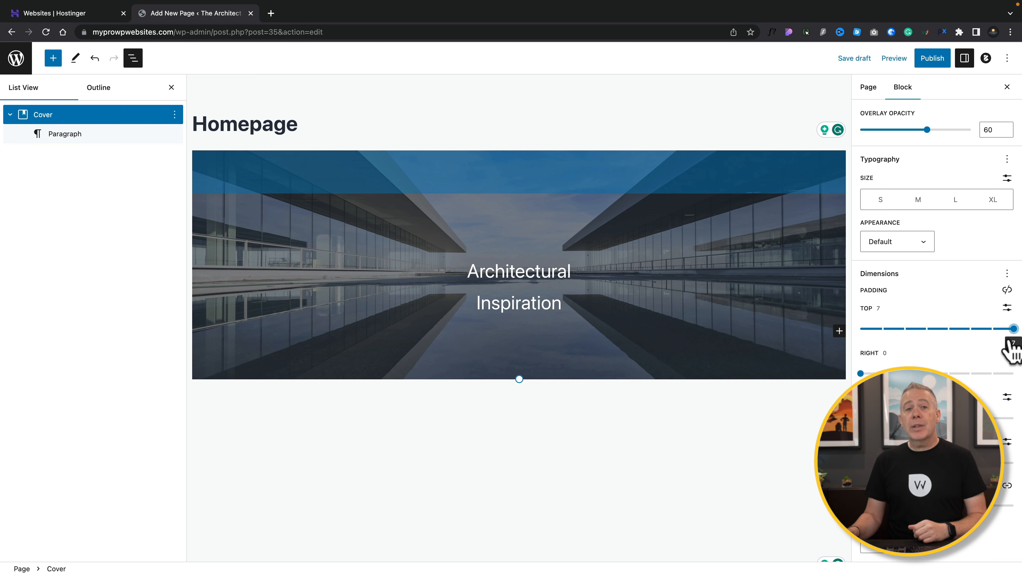
pyautogui.moveTo(1011, 342); pyautogui.dragTo(860, 329)
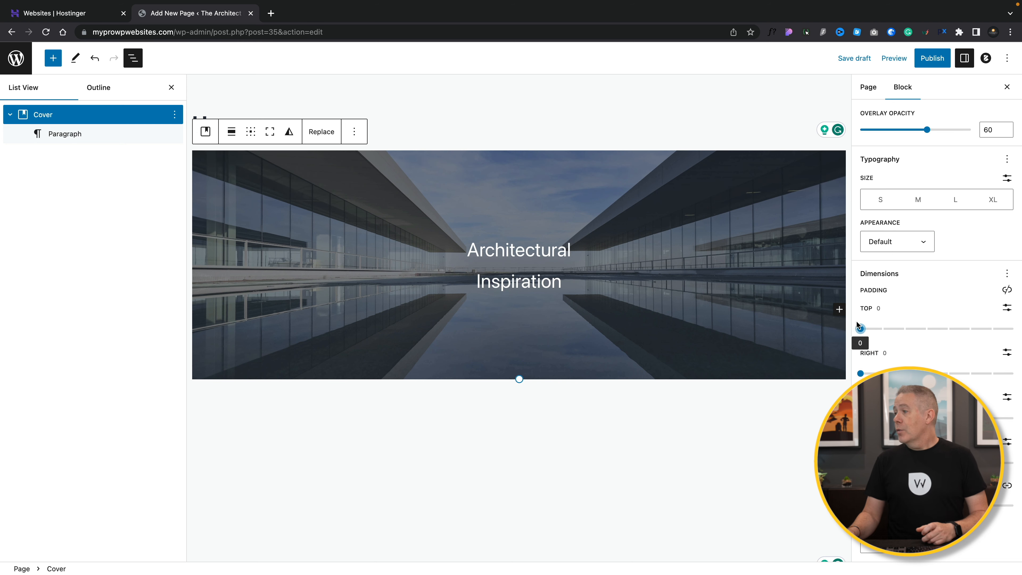
pyautogui.click(1007, 291)
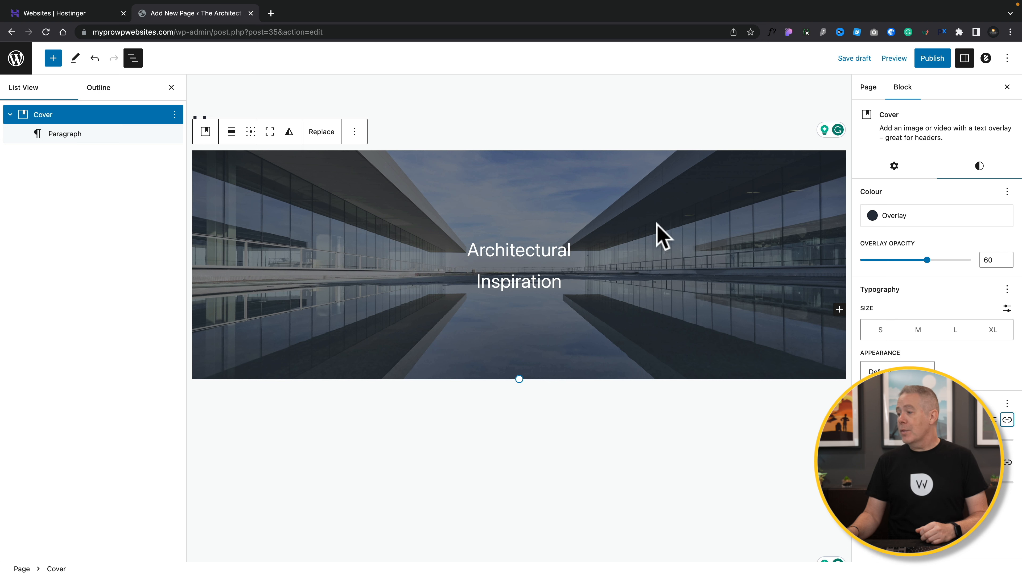
# Step: Set the Cover block's minimum height to 60 with VH as the unit
pyautogui.click(898, 521)
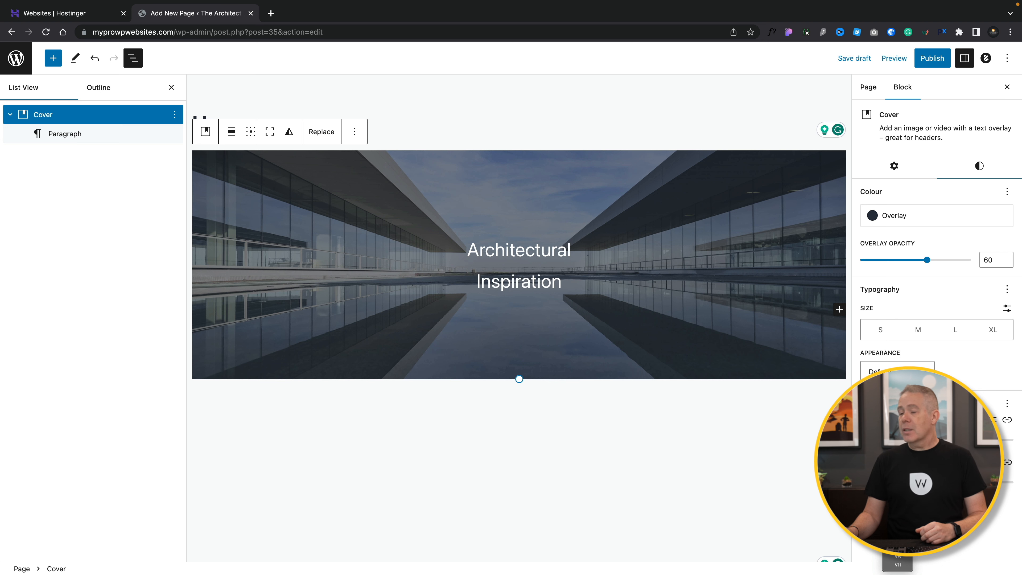
pyautogui.click(898, 521)
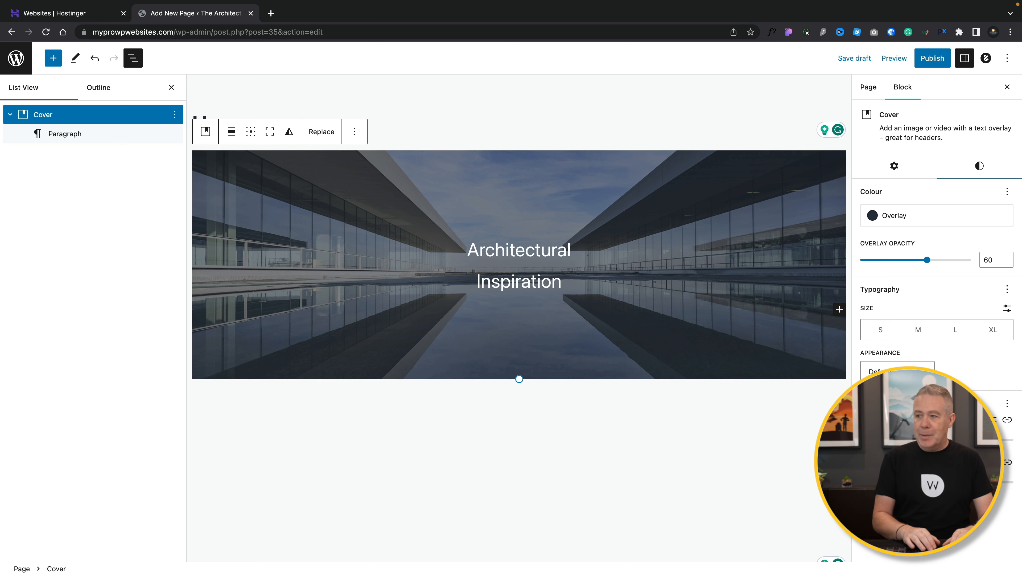
pyautogui.write('60')
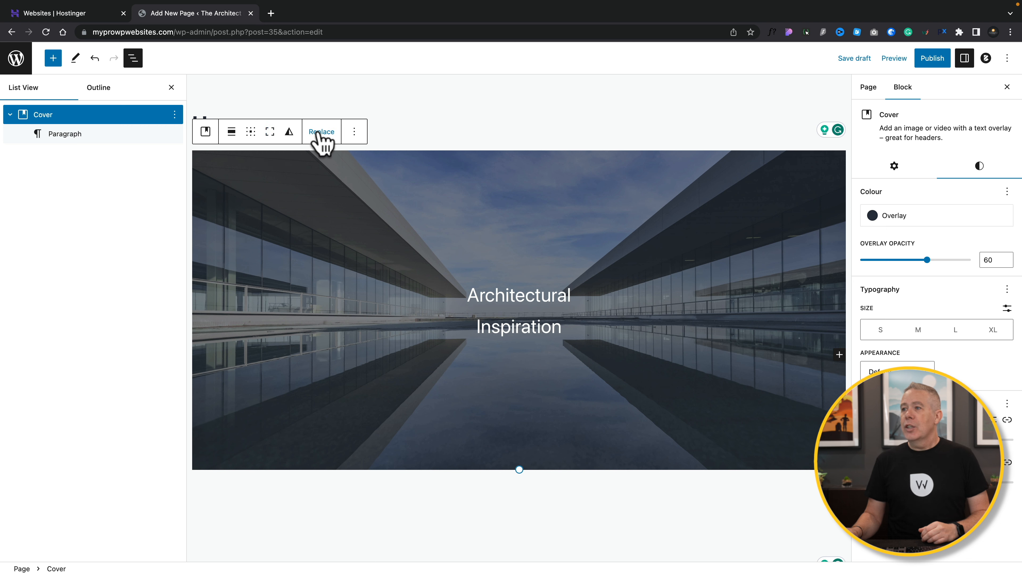
# Step: Review the Cover block's further options and the choices for replacing its image
pyautogui.click(353, 132)
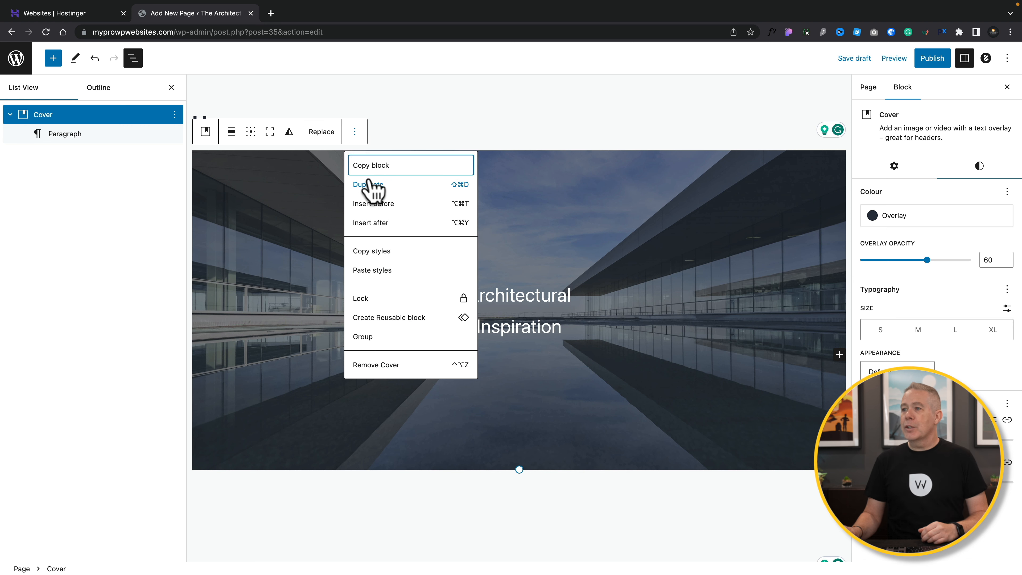
pyautogui.click(354, 135)
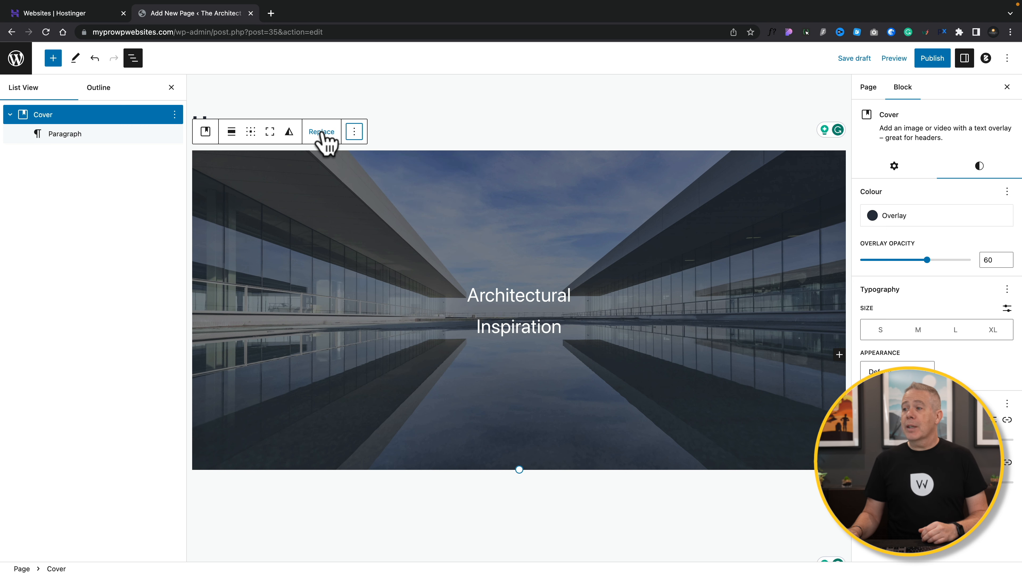
pyautogui.click(322, 133)
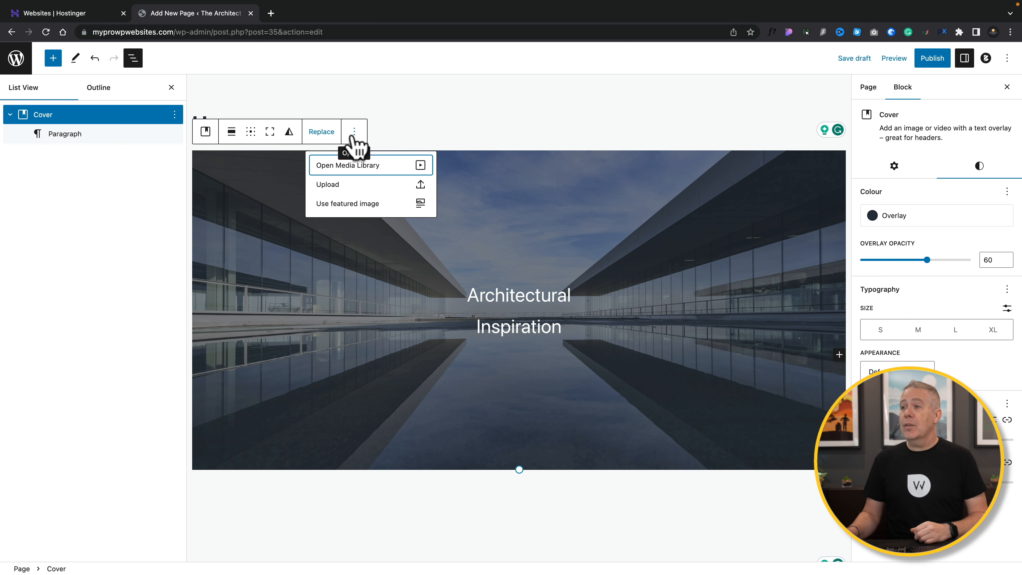
pyautogui.click(313, 131)
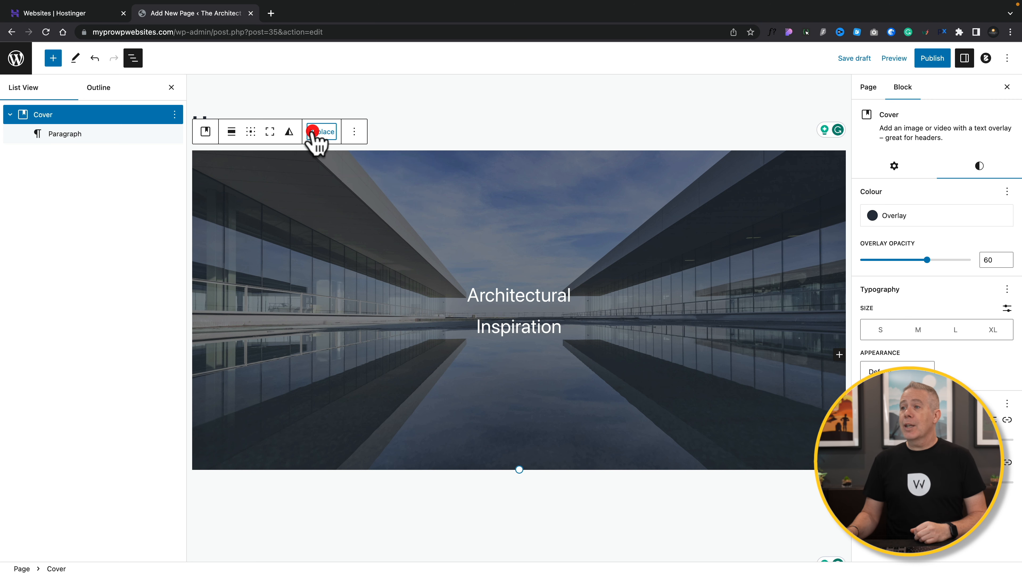
# Step: Try the blue-red, dark greyscale and blue-orange duotone filters on the Cover image, then unset the duotone
pyautogui.click(289, 133)
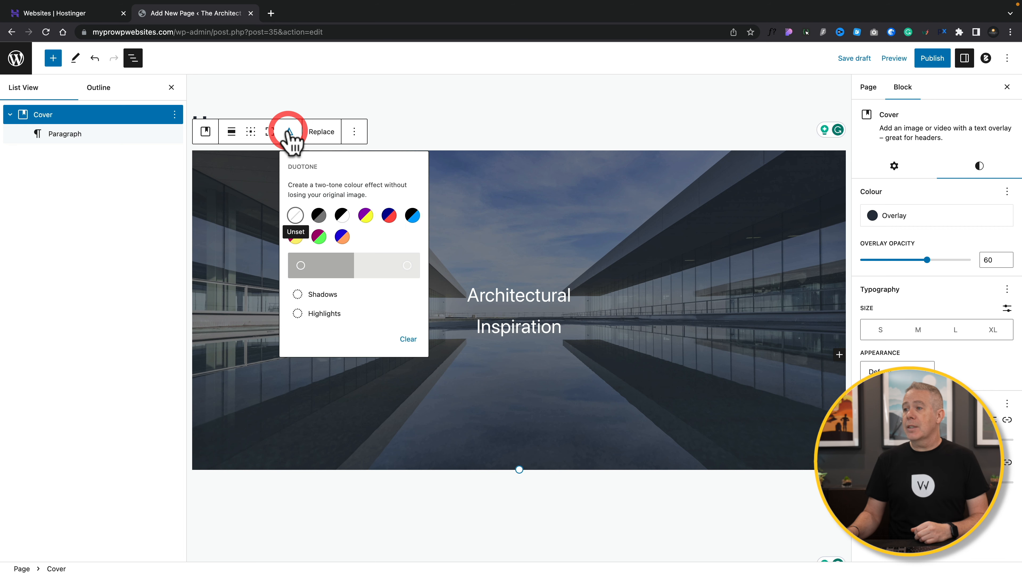
pyautogui.click(389, 216)
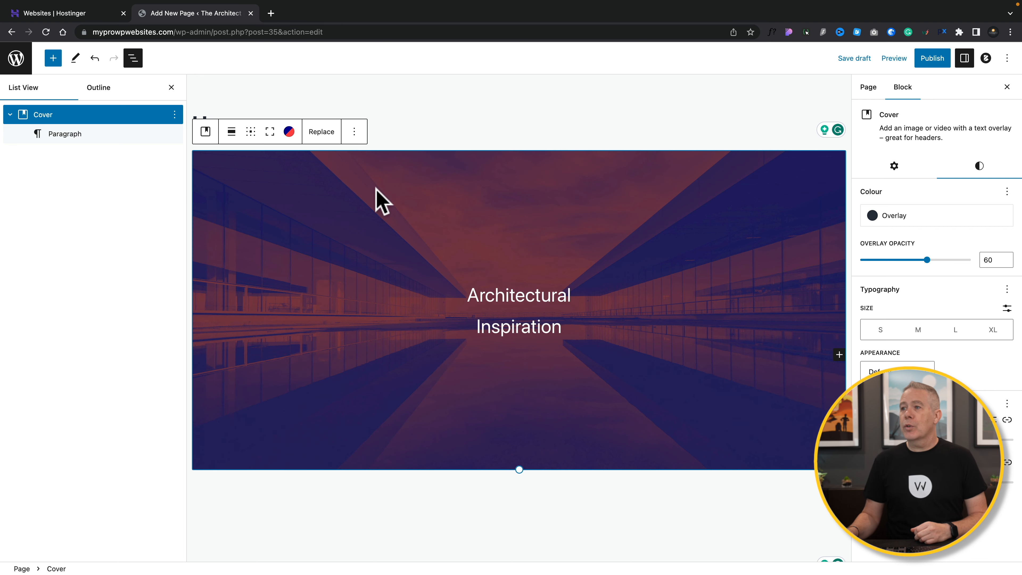
pyautogui.click(290, 133)
pyautogui.click(321, 218)
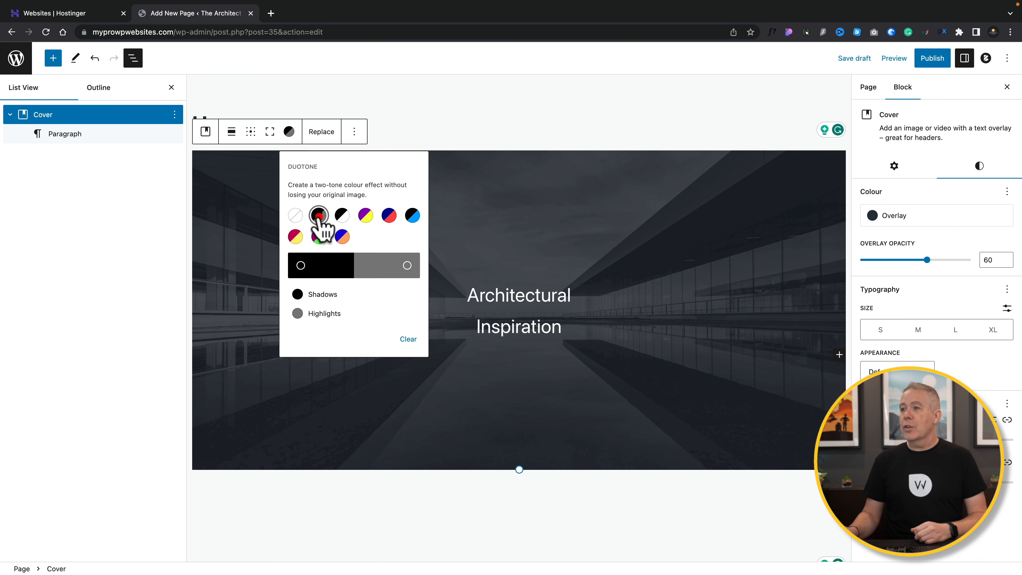
pyautogui.click(342, 237)
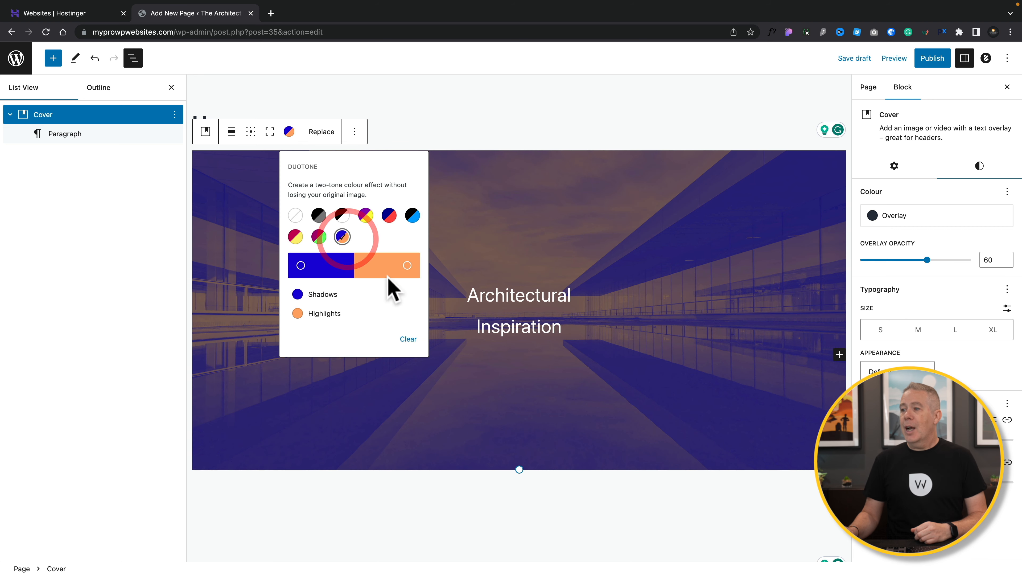
pyautogui.click(296, 217)
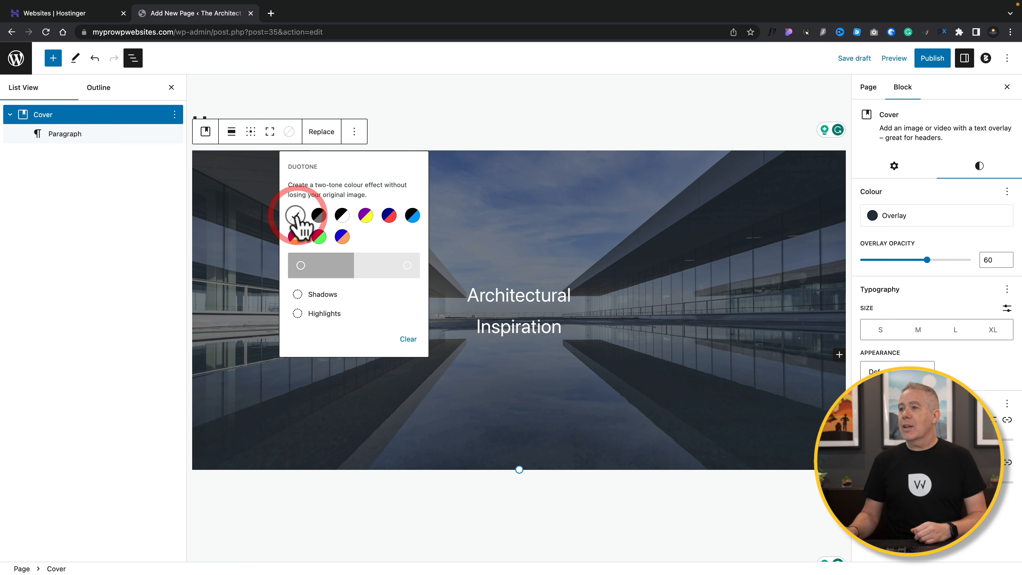
pyautogui.click(290, 132)
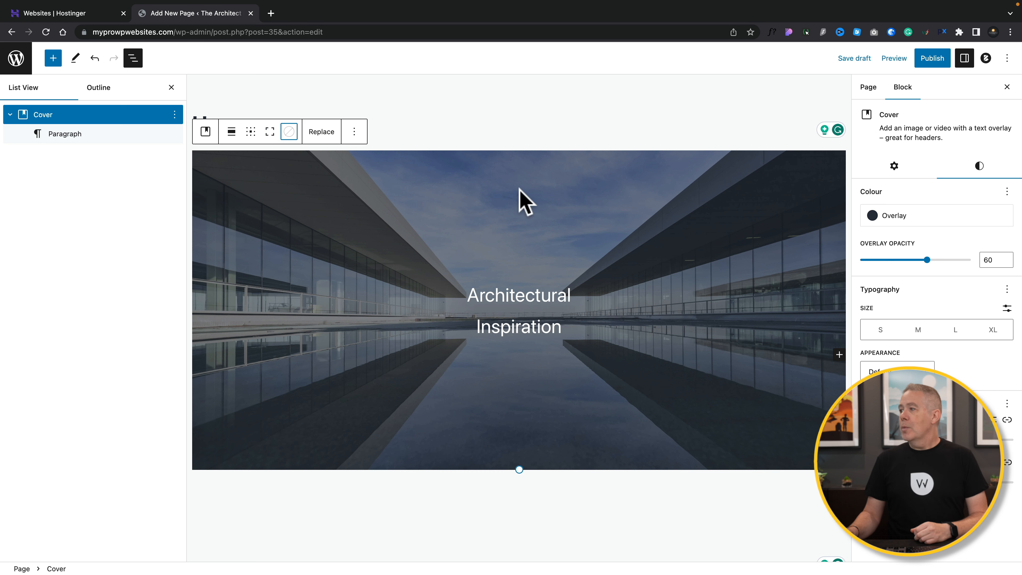
# Step: Set the Cover block's alignment to Full width
pyautogui.click(231, 132)
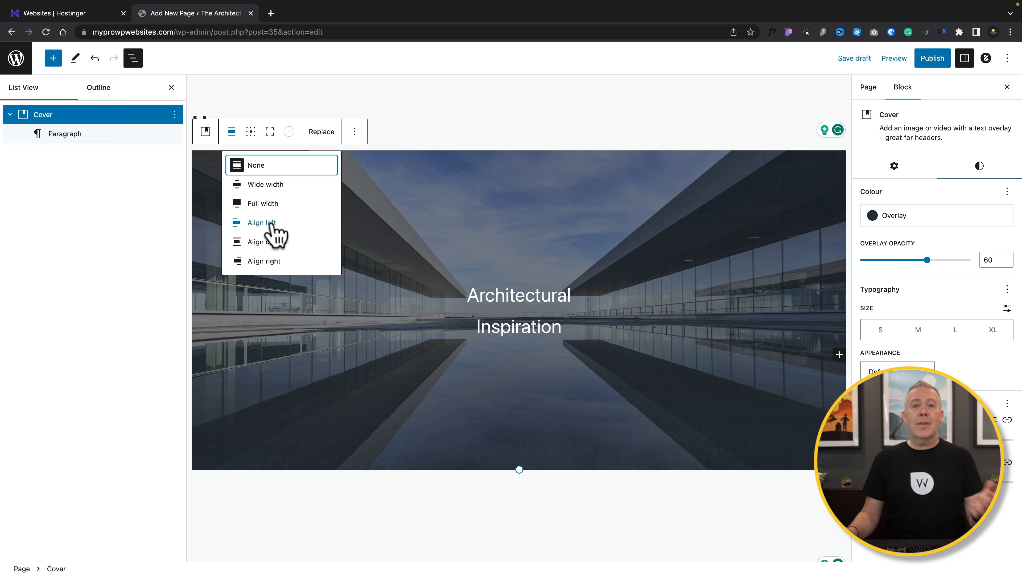
pyautogui.click(262, 203)
# Step: Select the Paragraph inside the Cover block and review its block options and additional text formatting choices
pyautogui.click(61, 132)
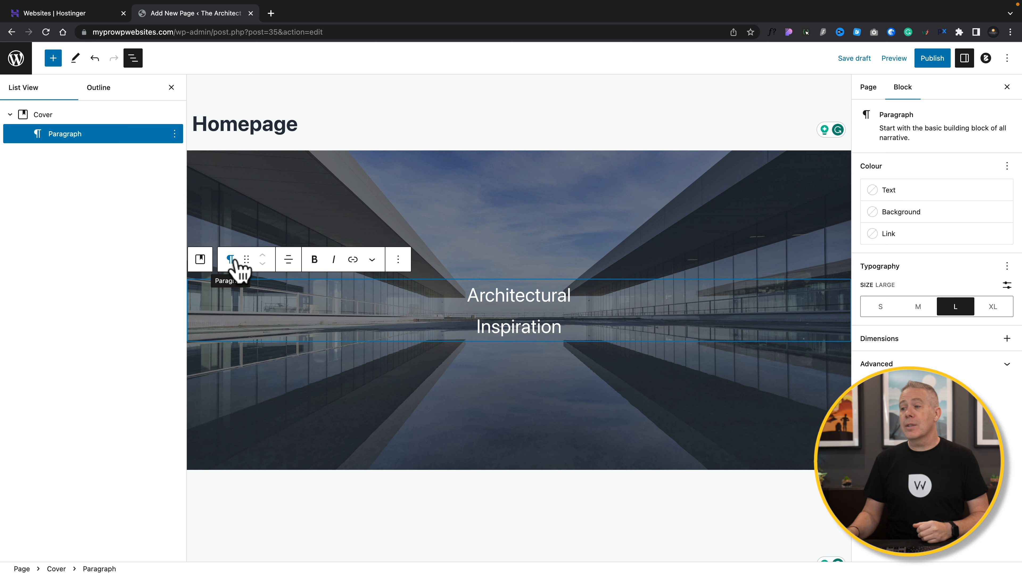
pyautogui.click(397, 261)
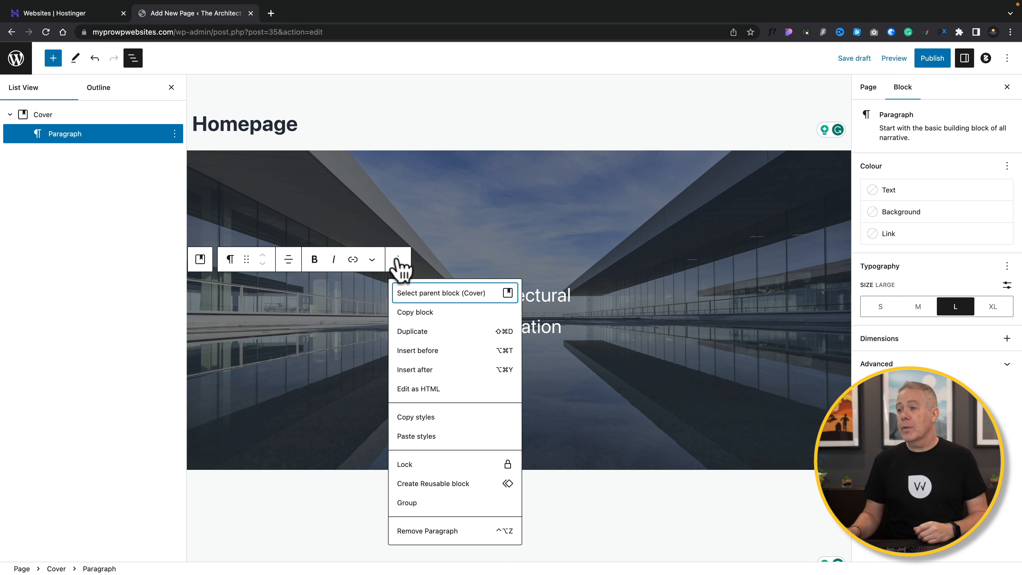
pyautogui.click(397, 260)
pyautogui.click(371, 261)
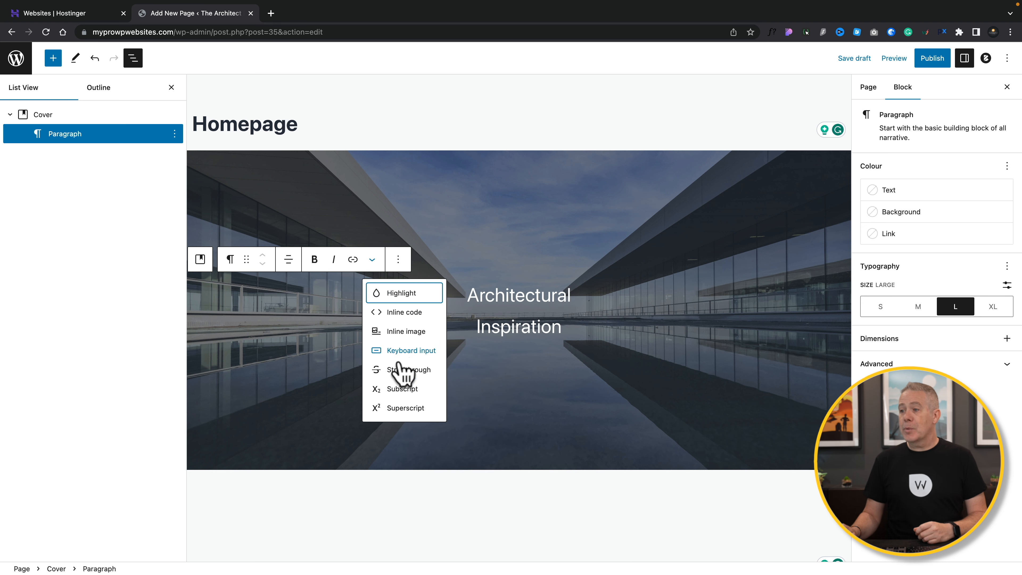
pyautogui.click(371, 261)
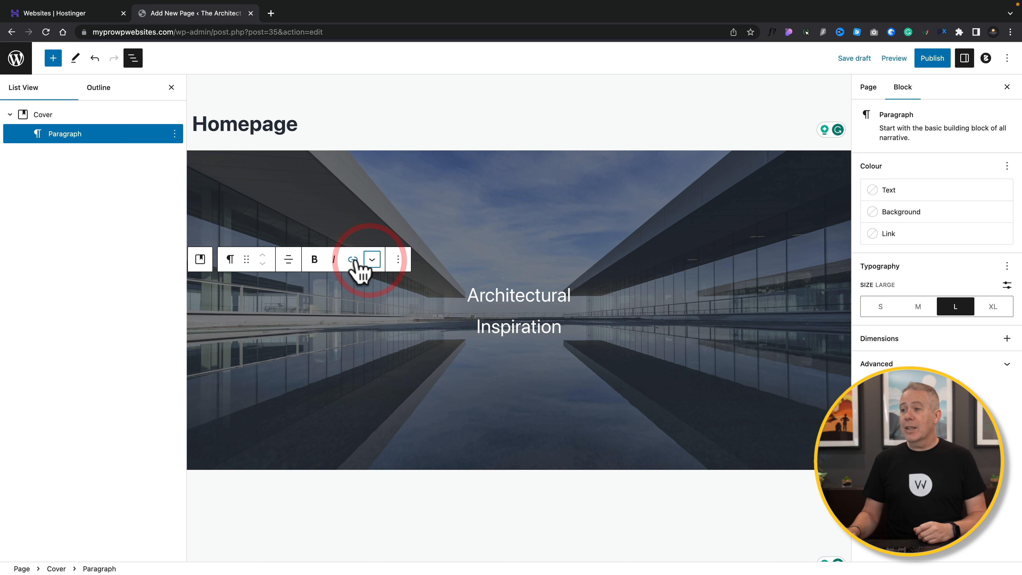
# Step: Try left alignment on the "Architectural Inspiration" paragraph and return its text to centre alignment
pyautogui.click(288, 261)
pyautogui.click(298, 290)
pyautogui.click(288, 259)
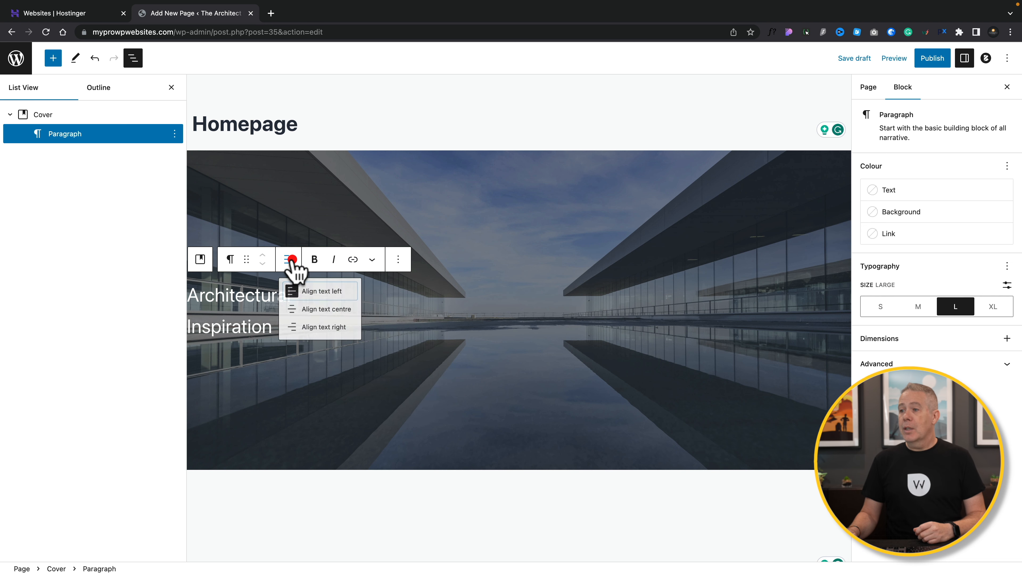
pyautogui.click(311, 310)
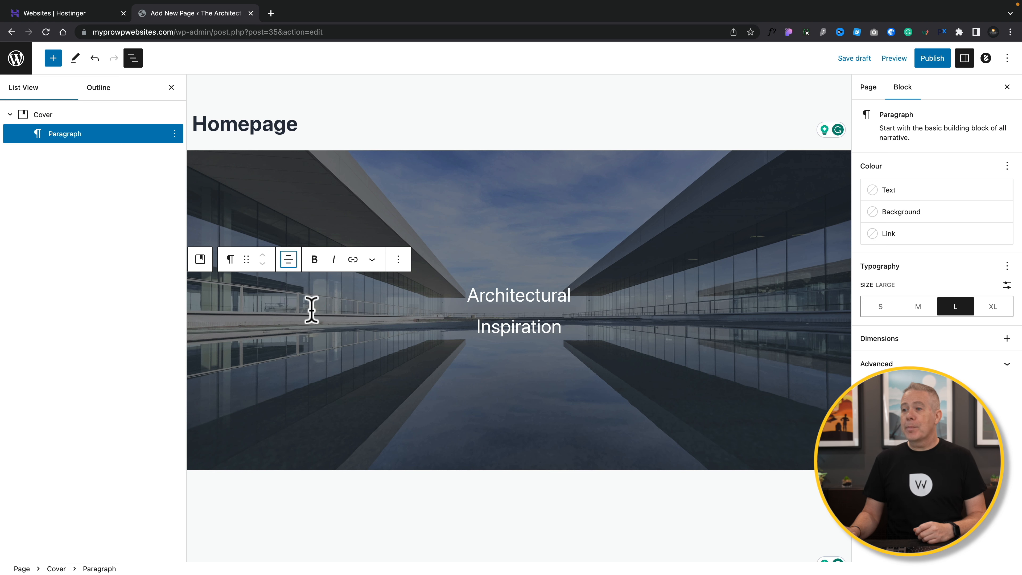